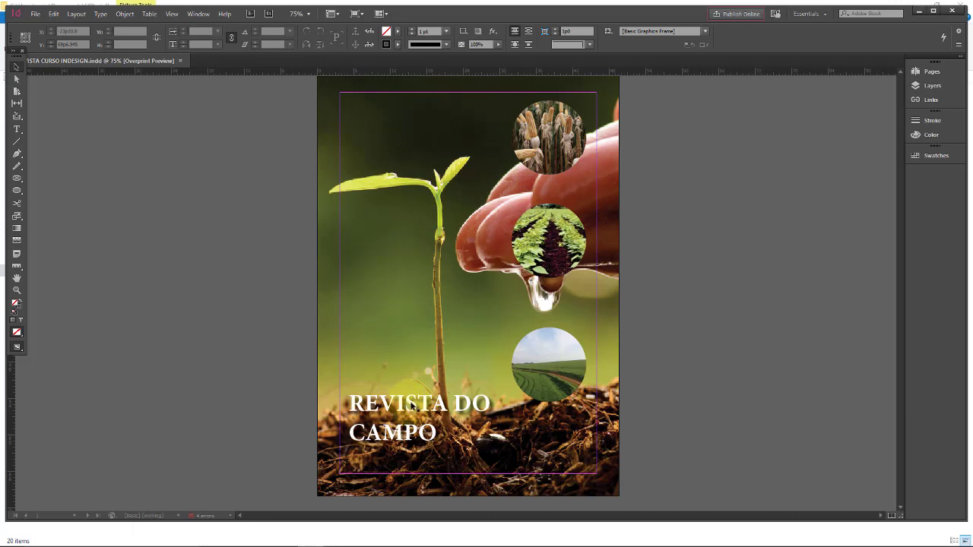
# Display the document's hyperlinks list and place it in the empty area beside the cover page
pyautogui.click(412, 406)
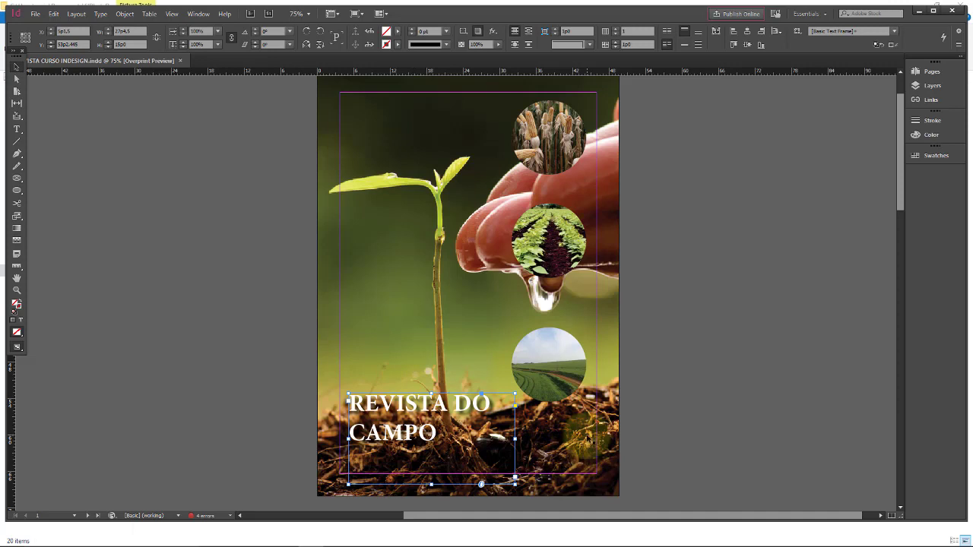
pyautogui.click(556, 151)
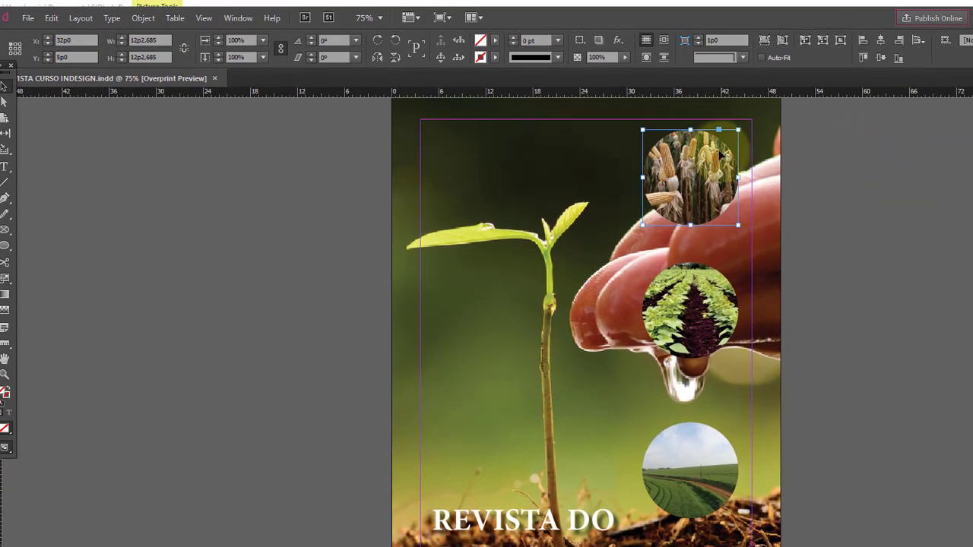
pyautogui.click(238, 18)
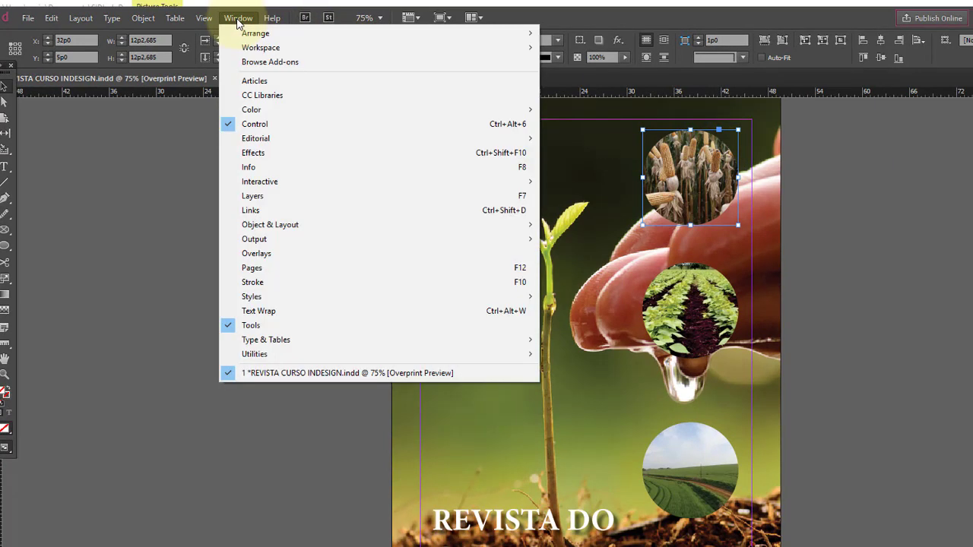
pyautogui.moveTo(258, 182)
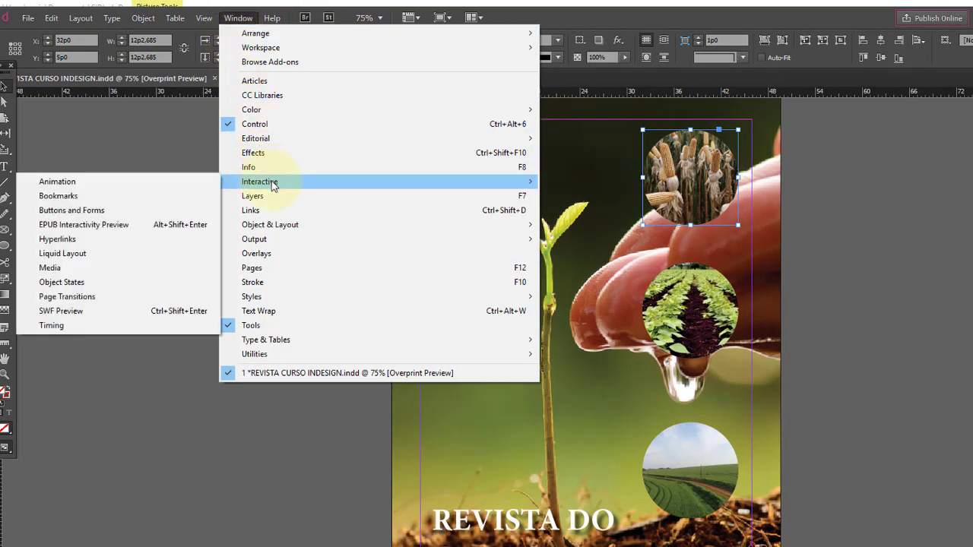
pyautogui.click(85, 241)
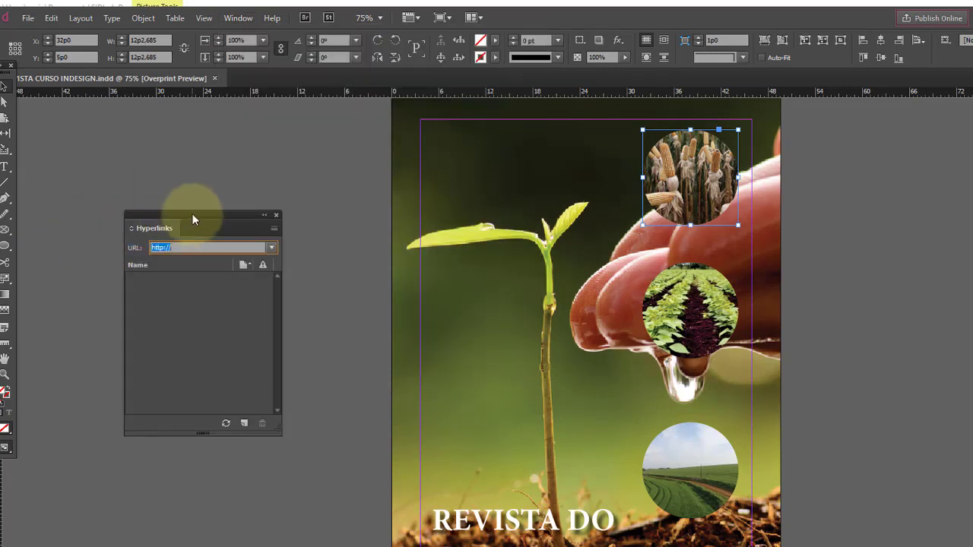
pyautogui.moveTo(192, 218); pyautogui.dragTo(972, 181)
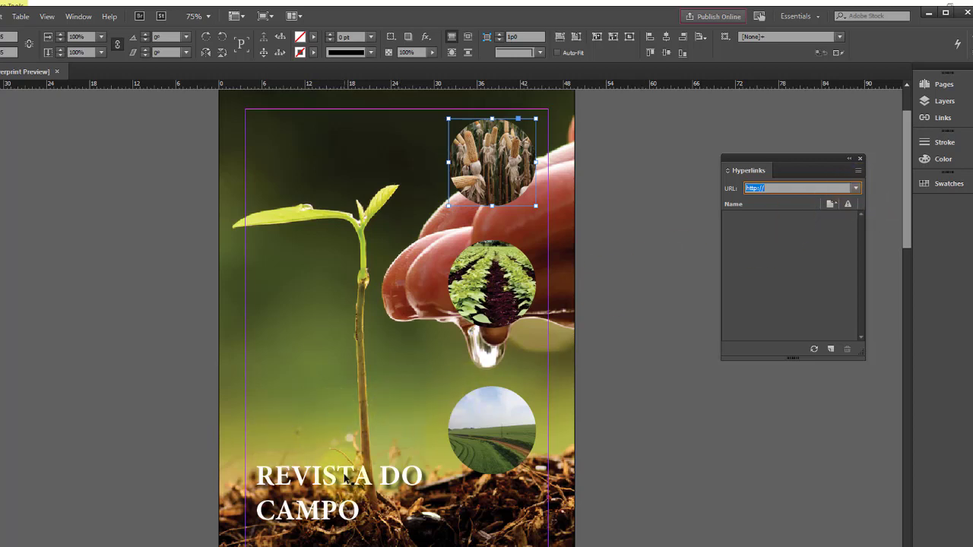
pyautogui.click(346, 479)
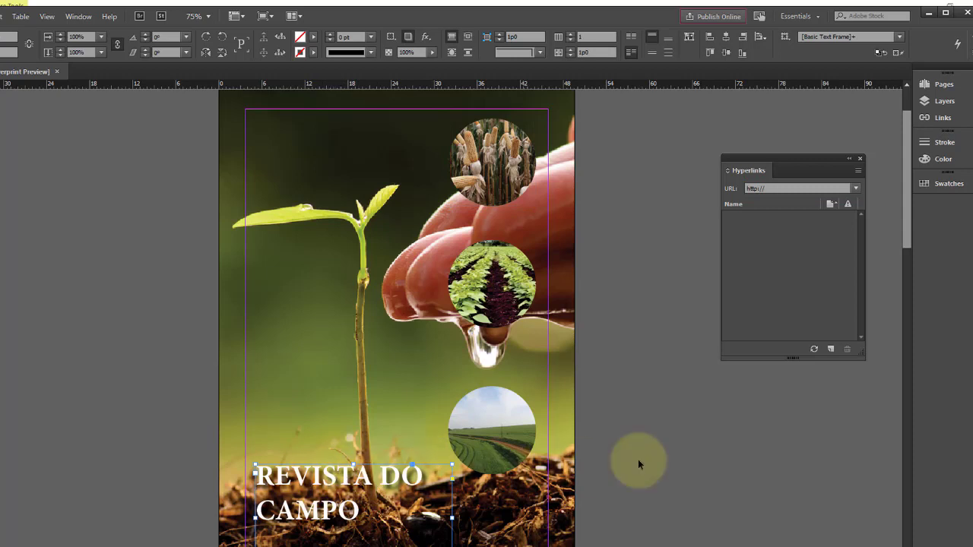
pyautogui.click(833, 351)
pyautogui.moveTo(458, 204); pyautogui.dragTo(95, 117)
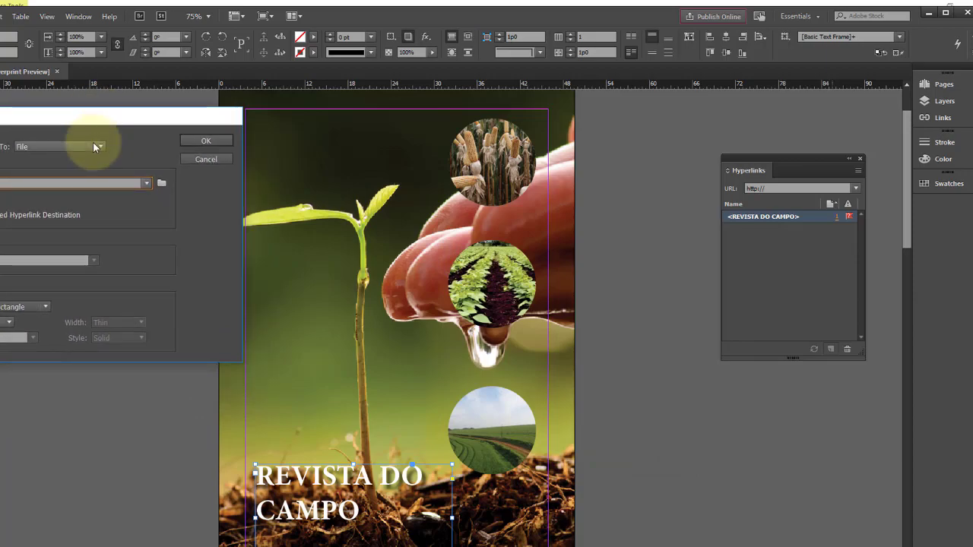
pyautogui.click(93, 141)
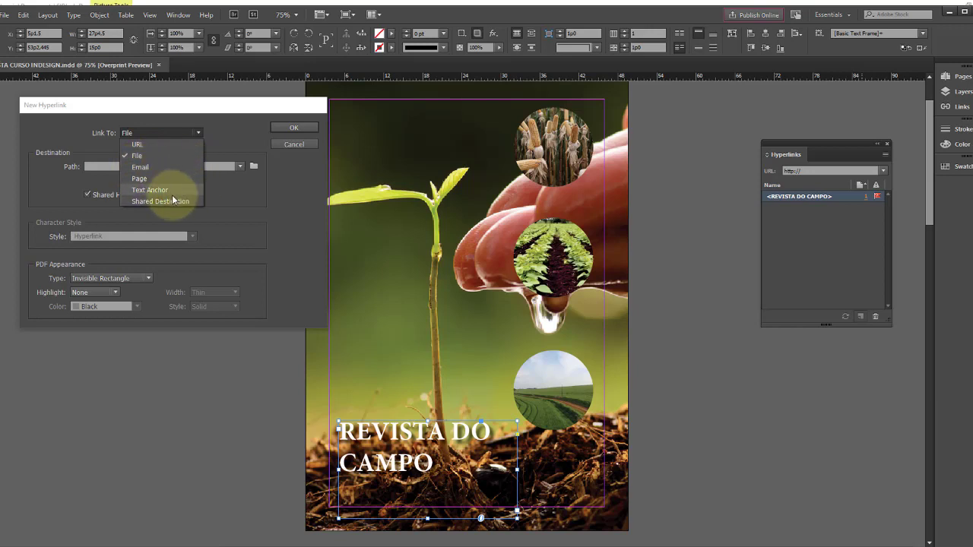
pyautogui.click(155, 145)
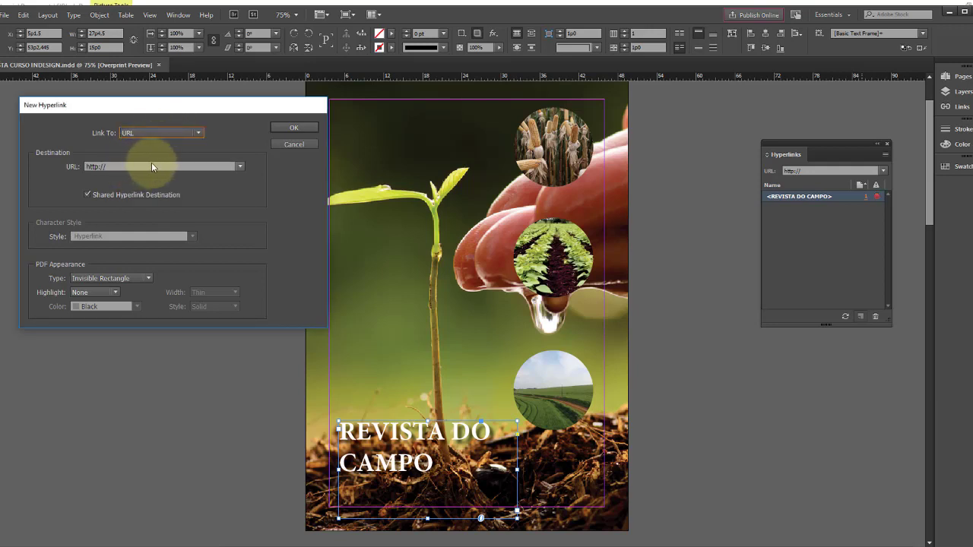
pyautogui.click(152, 162)
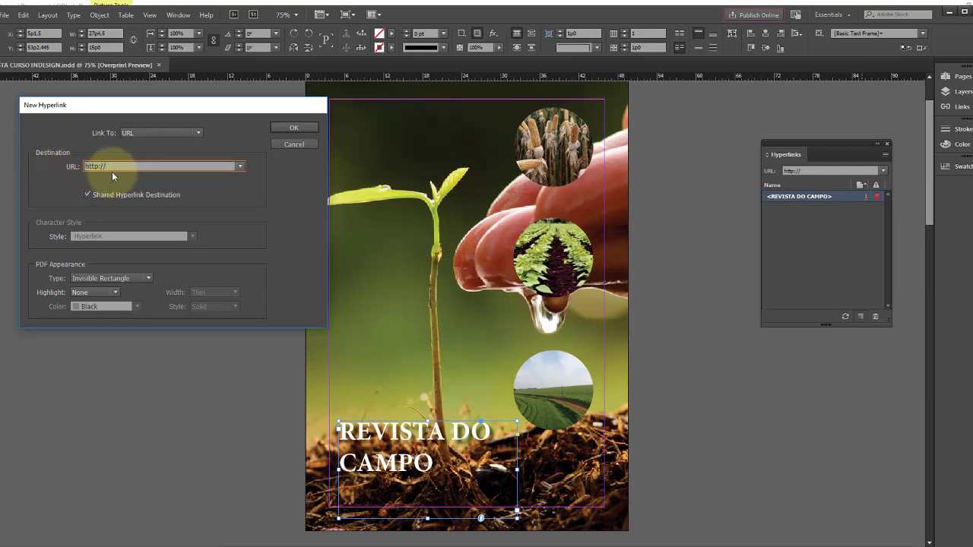
pyautogui.write('ww')
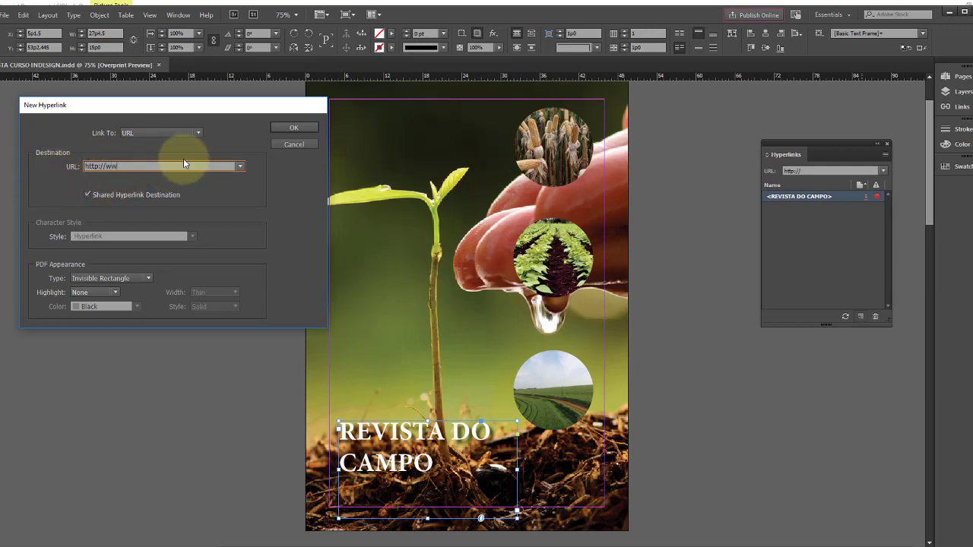
pyautogui.write('w.informaticon.com.br')
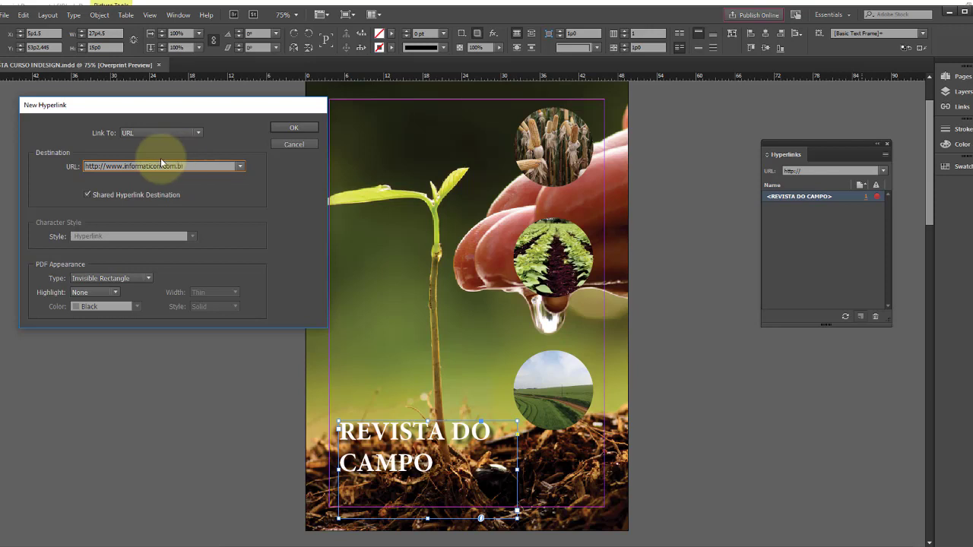
pyautogui.click(294, 128)
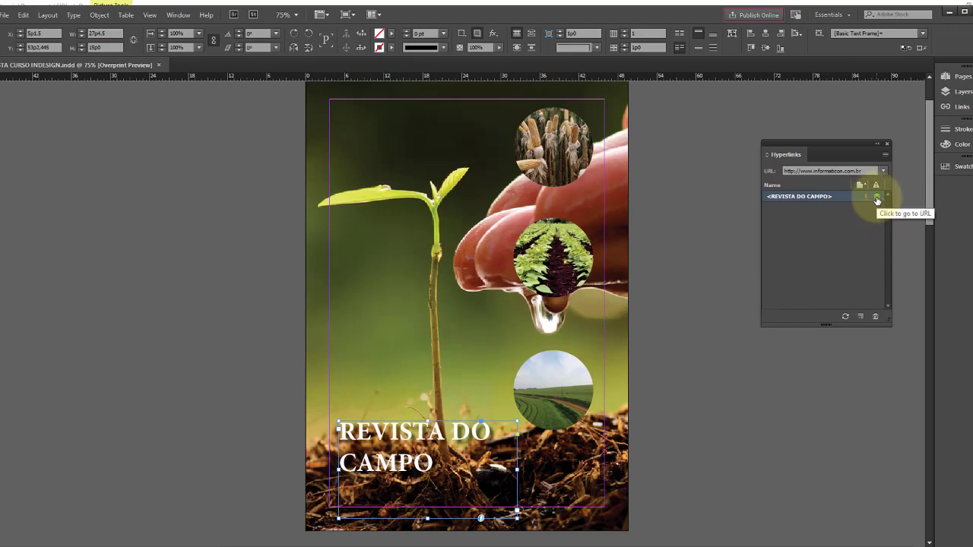
# Review the title hyperlink's settings and its available link types, keeping URL as the type
pyautogui.doubleClick(825, 197)
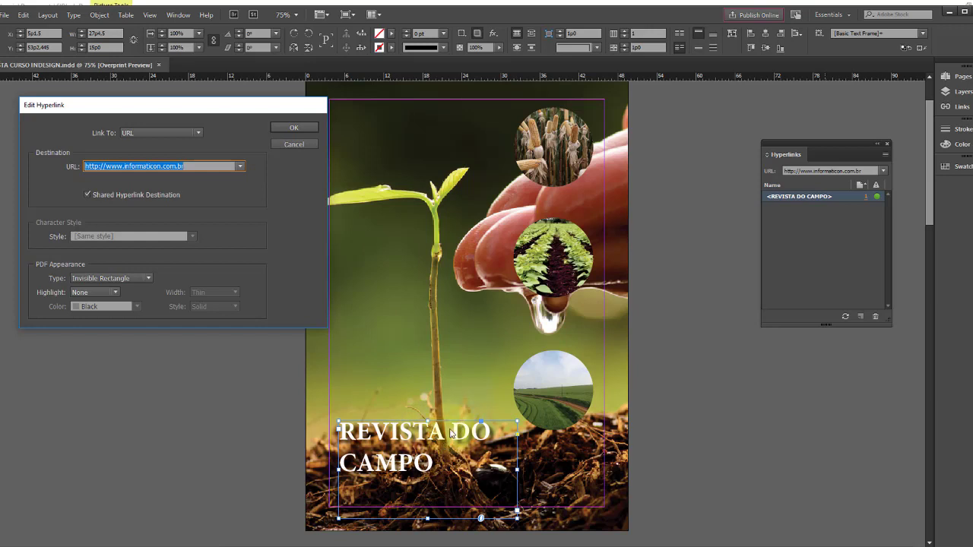
pyautogui.click(198, 134)
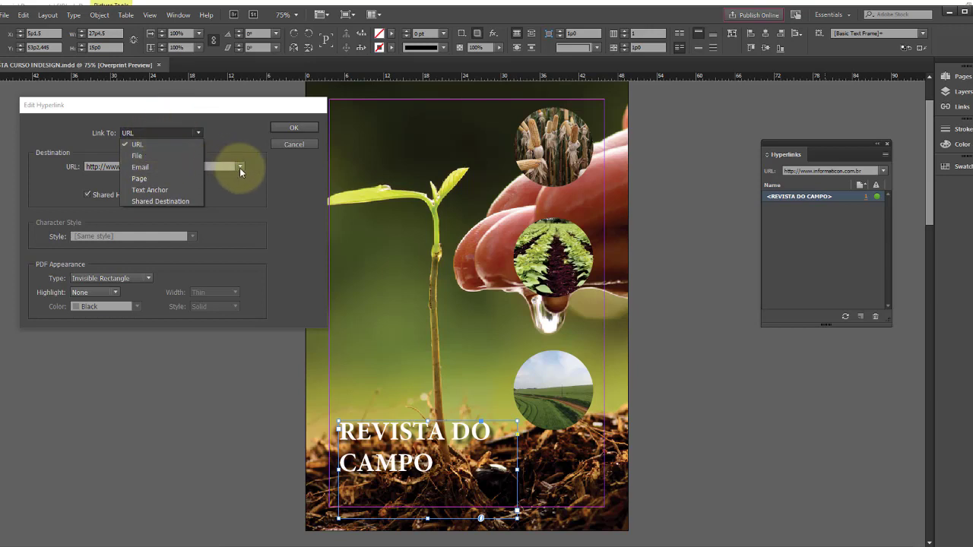
pyautogui.click(209, 131)
pyautogui.click(304, 127)
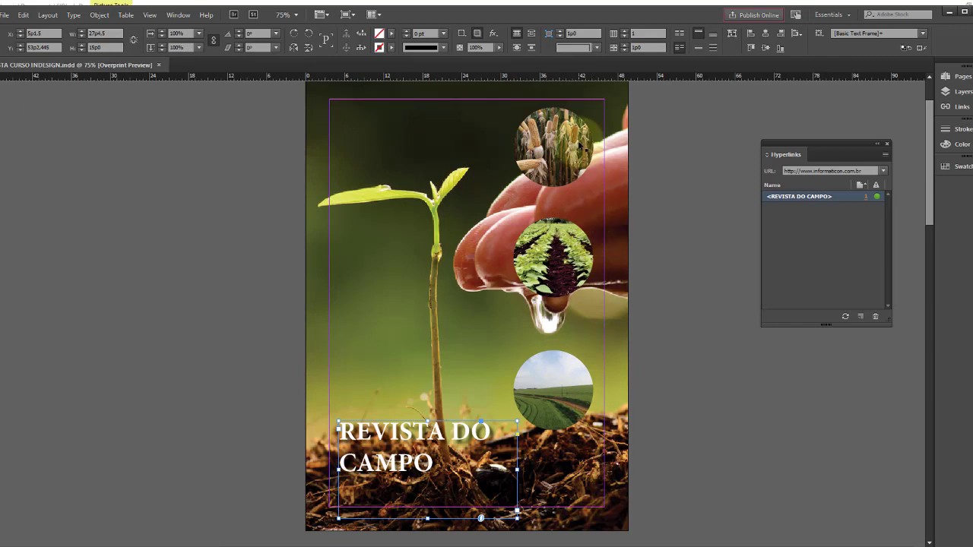
# Create a File hyperlink on the round corn image to "Adobe InDesign CC - Aula 02 - Instalação e apresentação do programa.mp4"
pyautogui.click(577, 141)
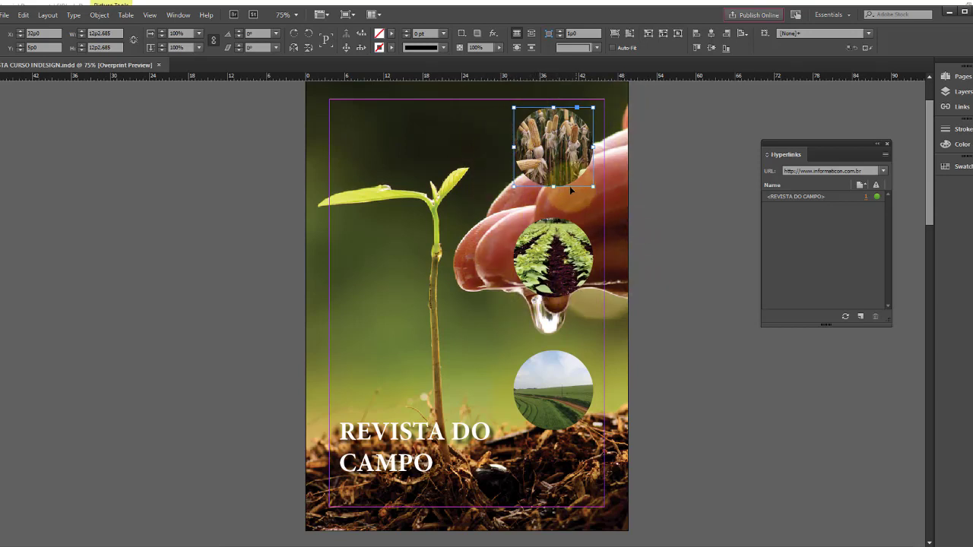
pyautogui.click(864, 319)
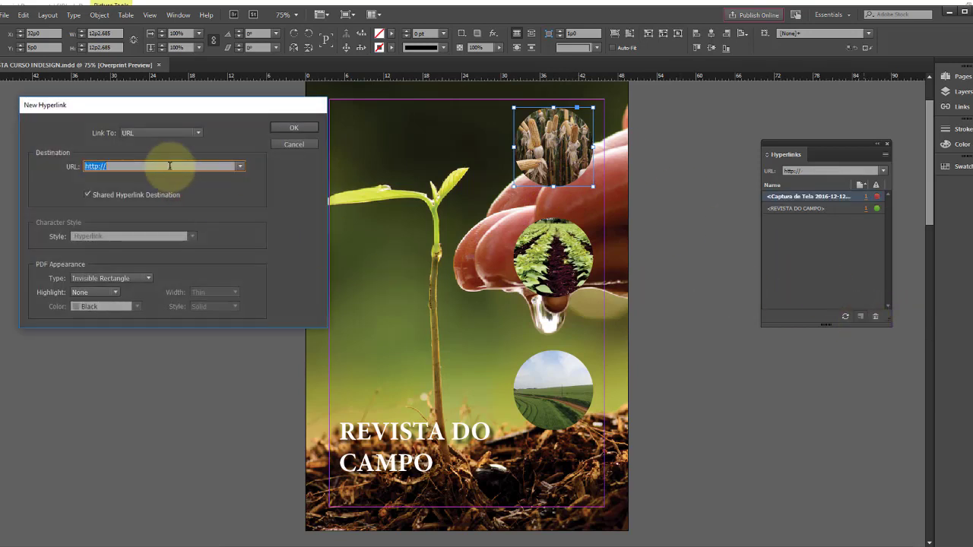
pyautogui.click(191, 134)
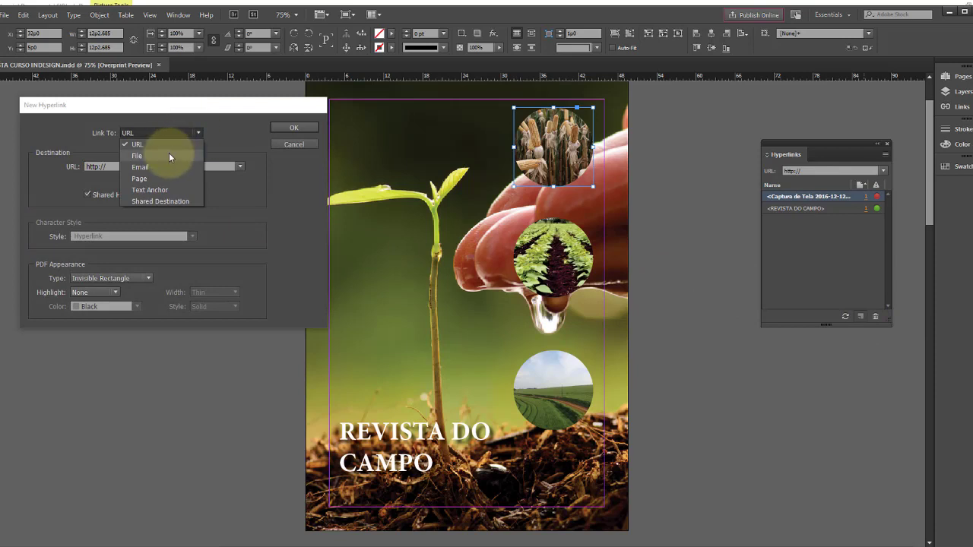
pyautogui.click(168, 156)
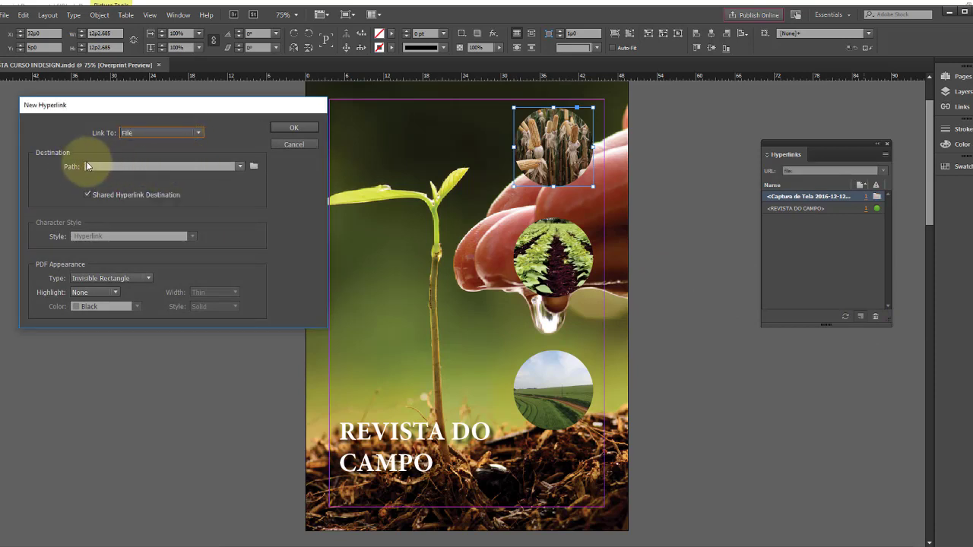
pyautogui.click(254, 167)
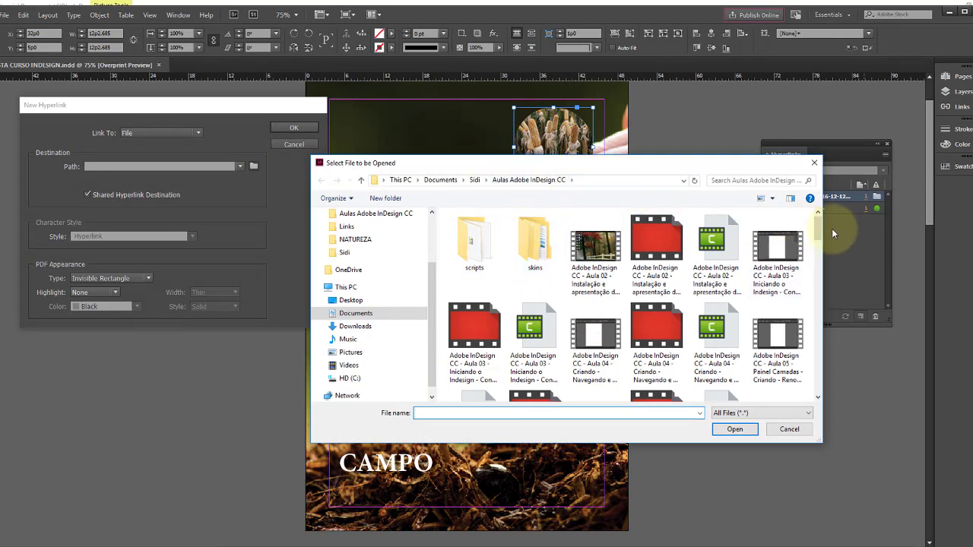
pyautogui.moveTo(821, 232); pyautogui.dragTo(821, 210)
pyautogui.click(616, 248)
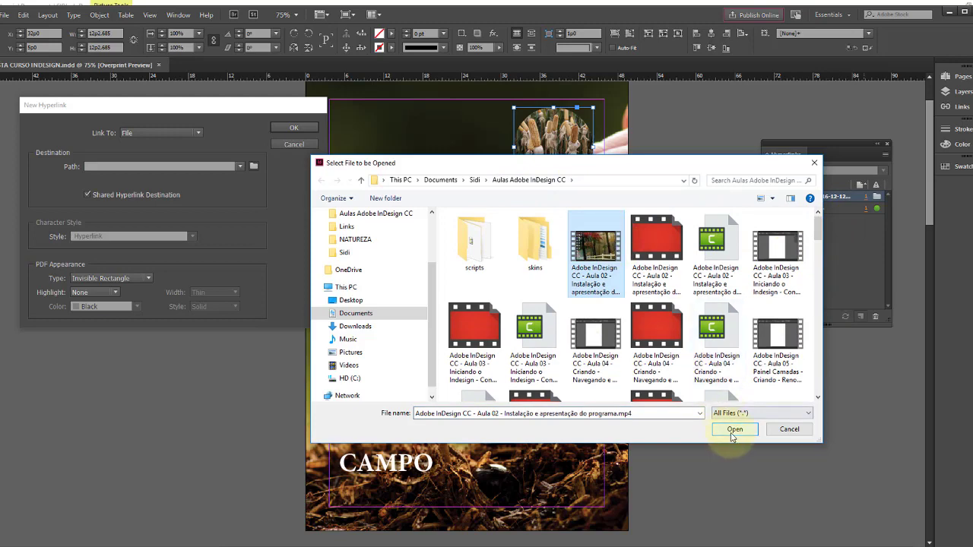
pyautogui.click(734, 430)
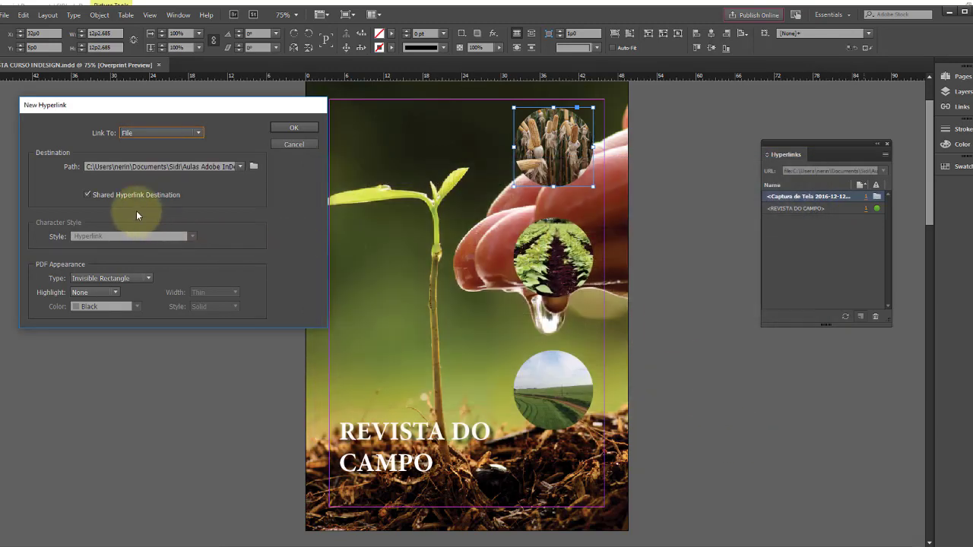
pyautogui.click(187, 169)
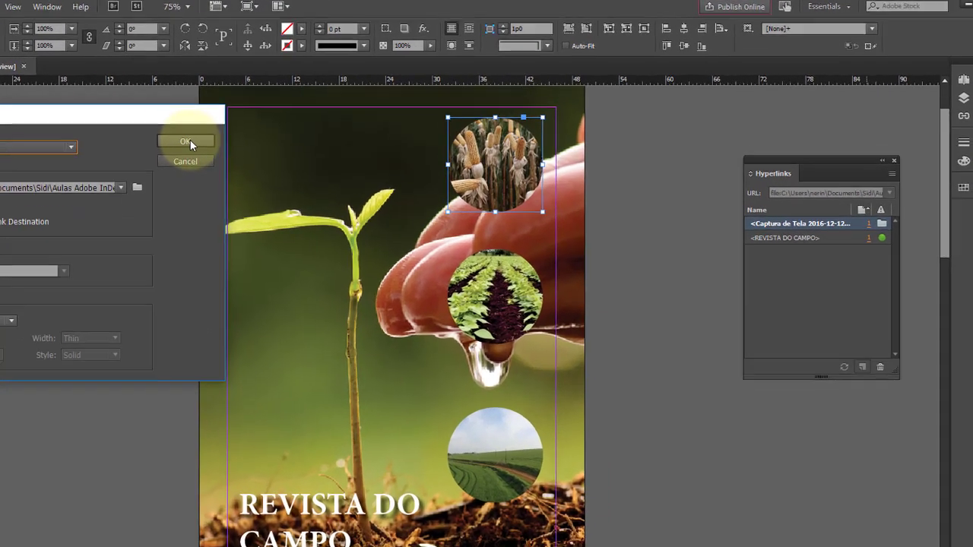
pyautogui.click(297, 127)
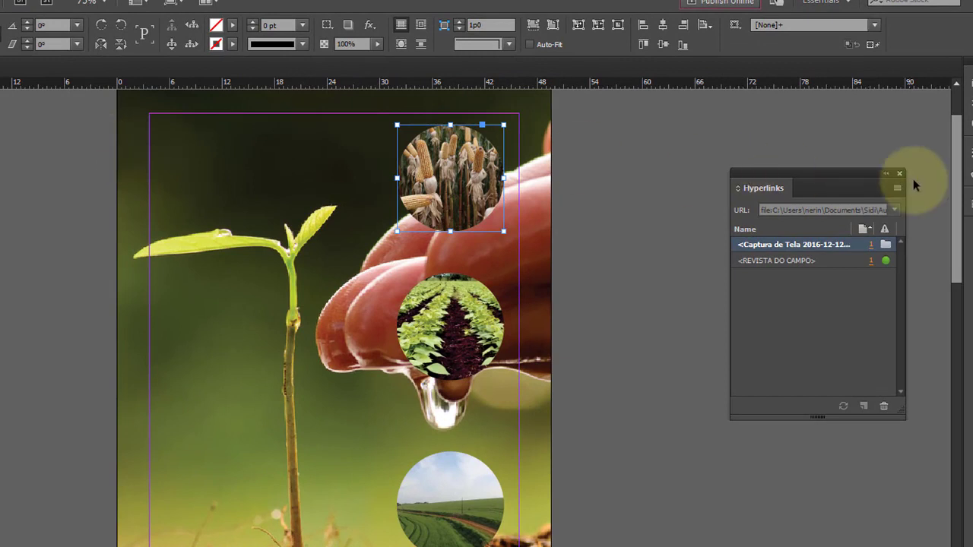
# Examine the destinations of both hyperlinks and the corn image and article text on page 2
pyautogui.click(786, 269)
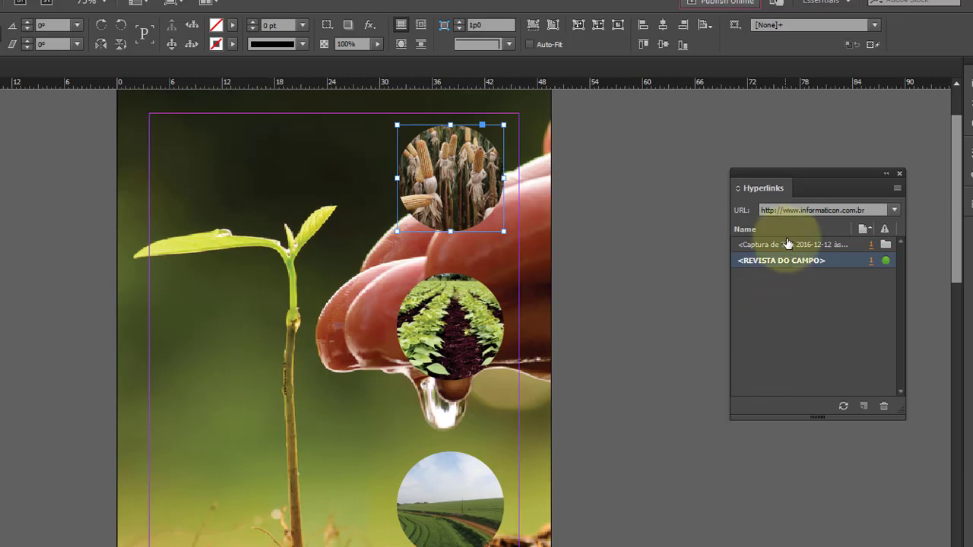
pyautogui.click(795, 245)
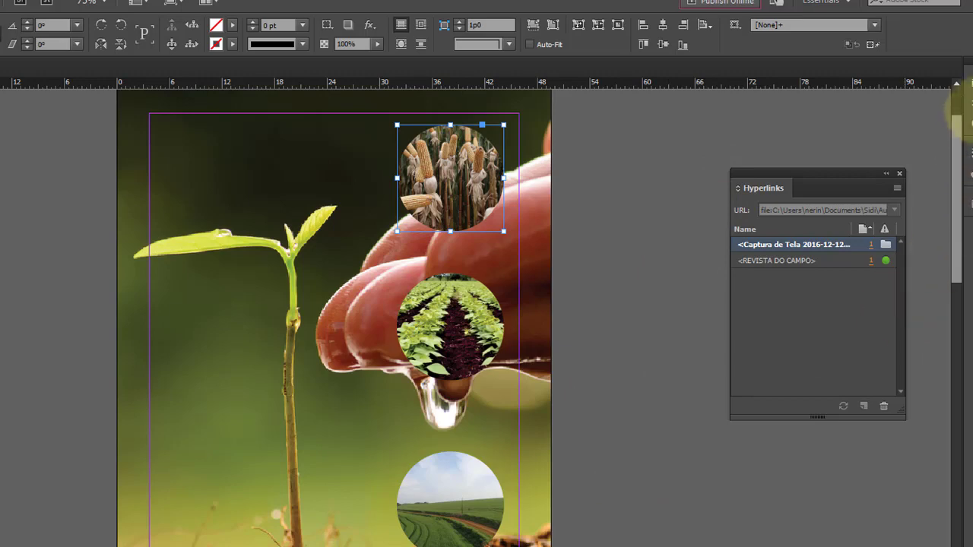
pyautogui.click(969, 83)
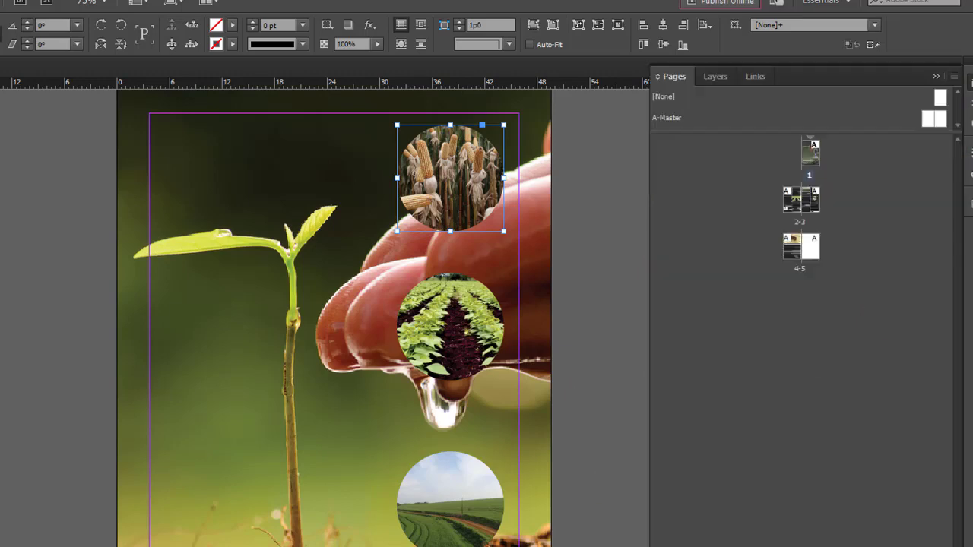
pyautogui.doubleClick(786, 204)
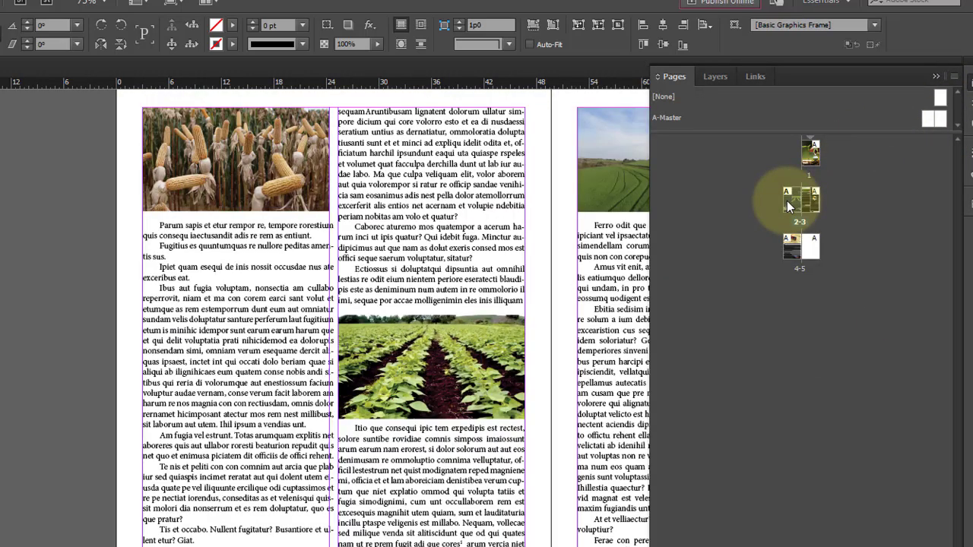
pyautogui.click(301, 183)
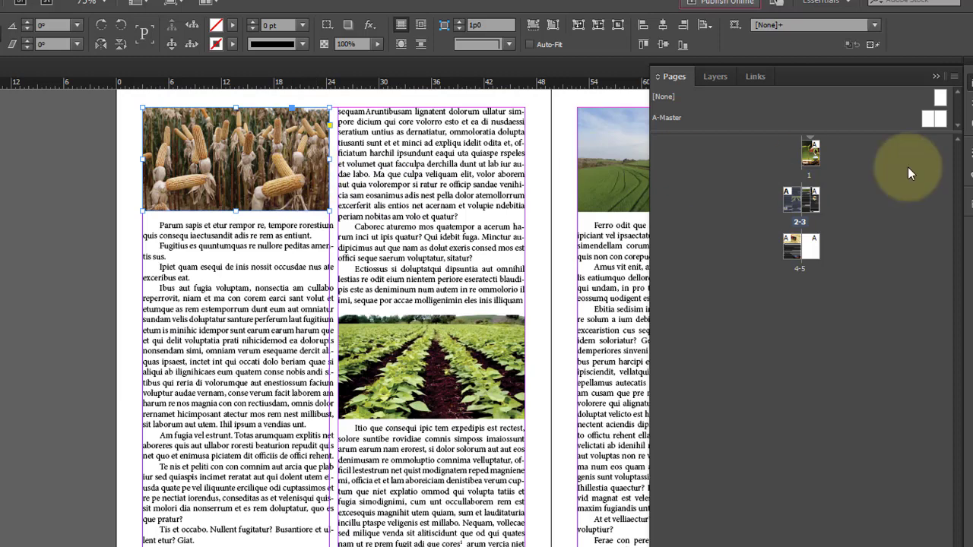
pyautogui.click(210, 368)
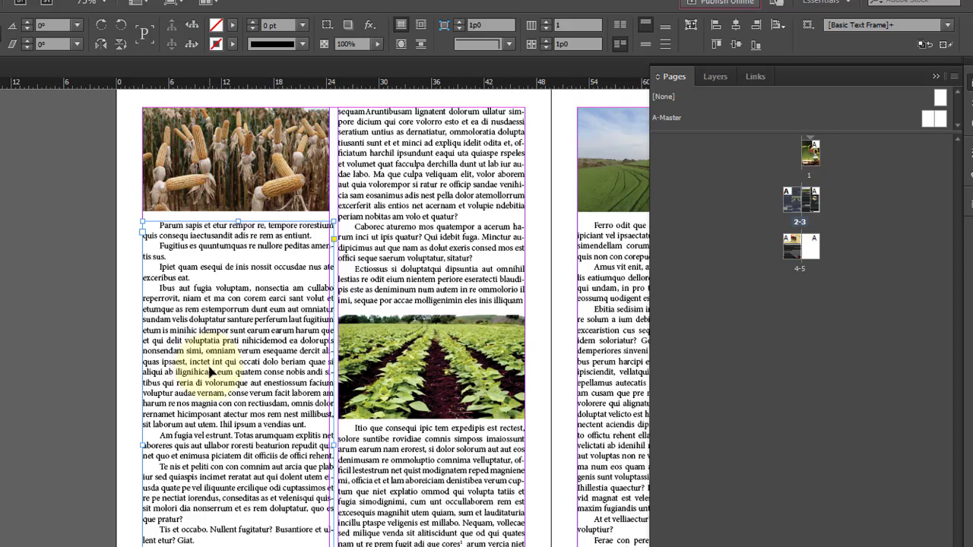
# Return to the cover on page 1 and save the magazine document
pyautogui.doubleClick(817, 161)
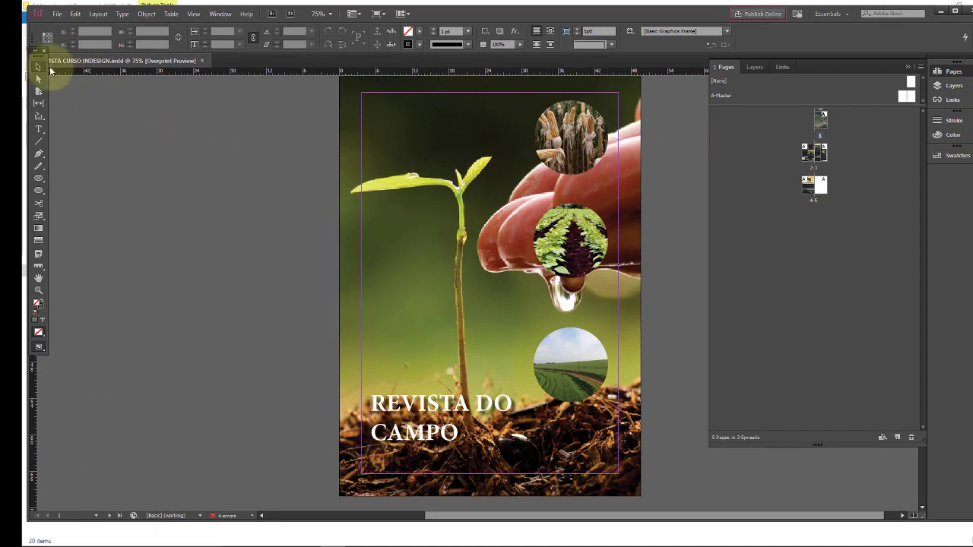
pyautogui.click(57, 13)
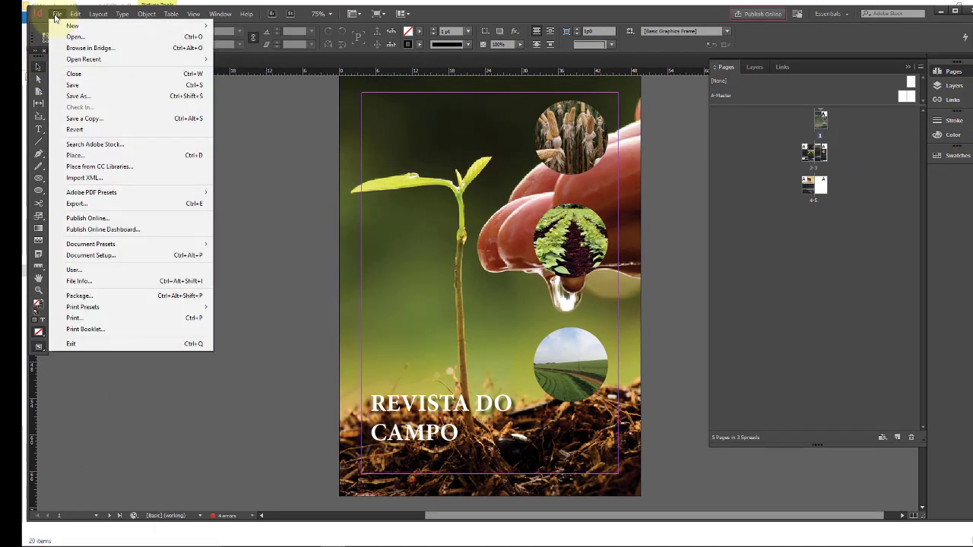
pyautogui.click(86, 83)
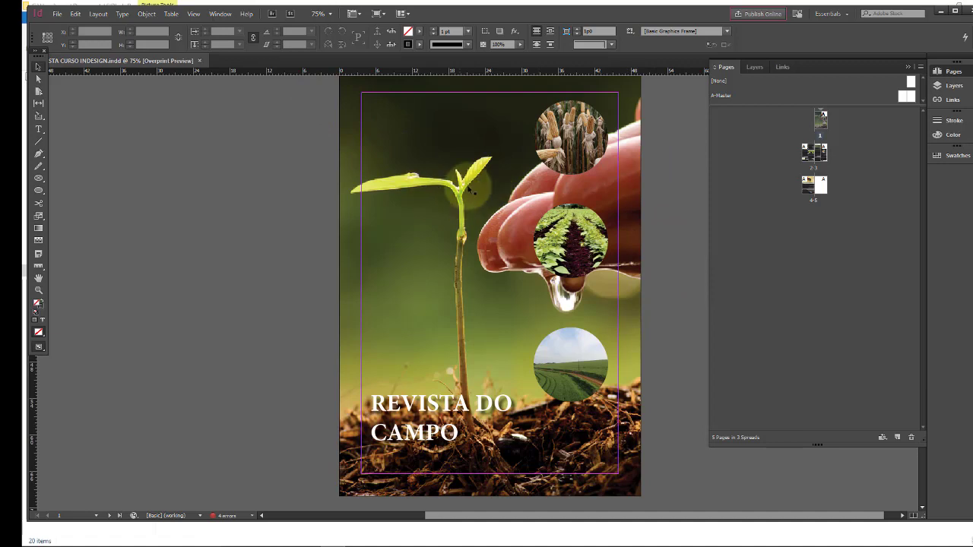
# Start exporting the magazine to the Documents folder as the Flash Player (SWF) file "REVISTA CURSO INDESIGN.swf"
pyautogui.click(57, 14)
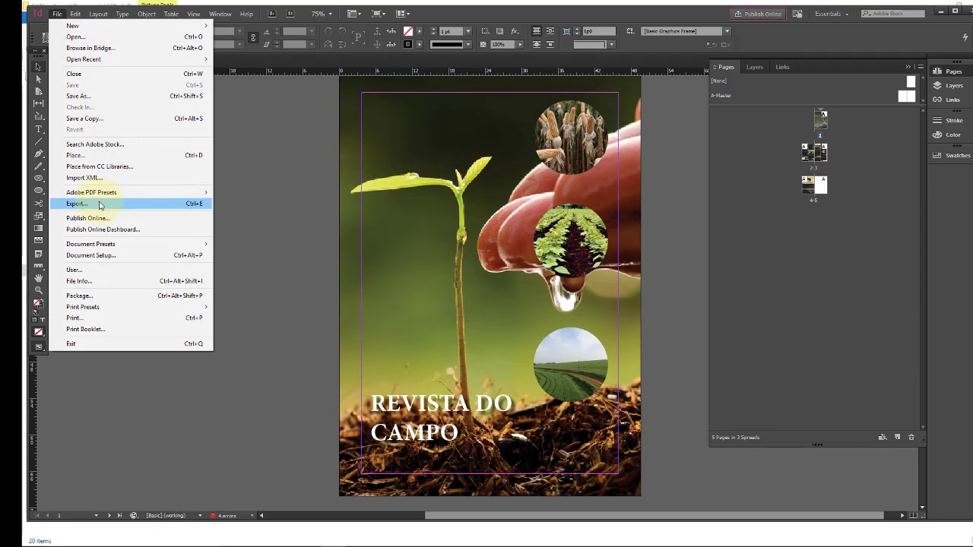
pyautogui.click(99, 204)
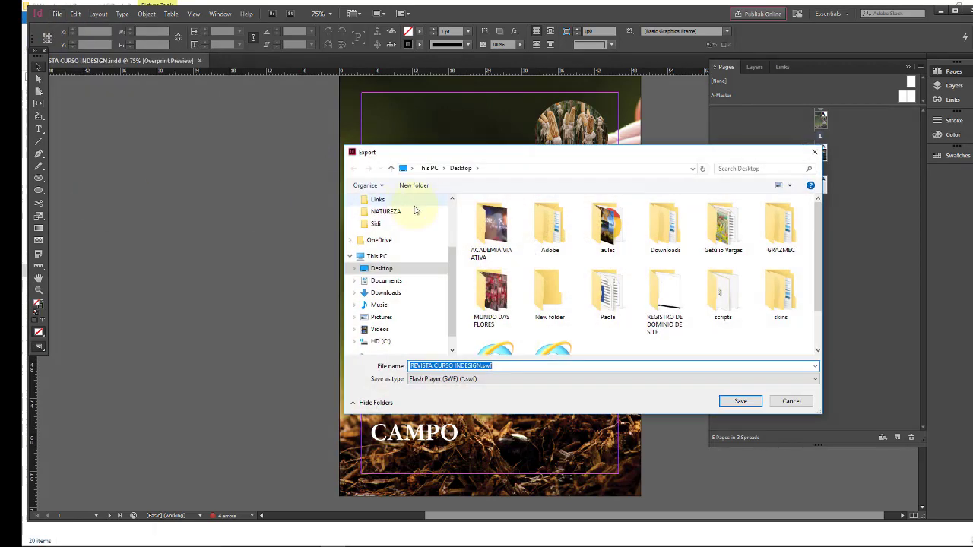
pyautogui.click(421, 281)
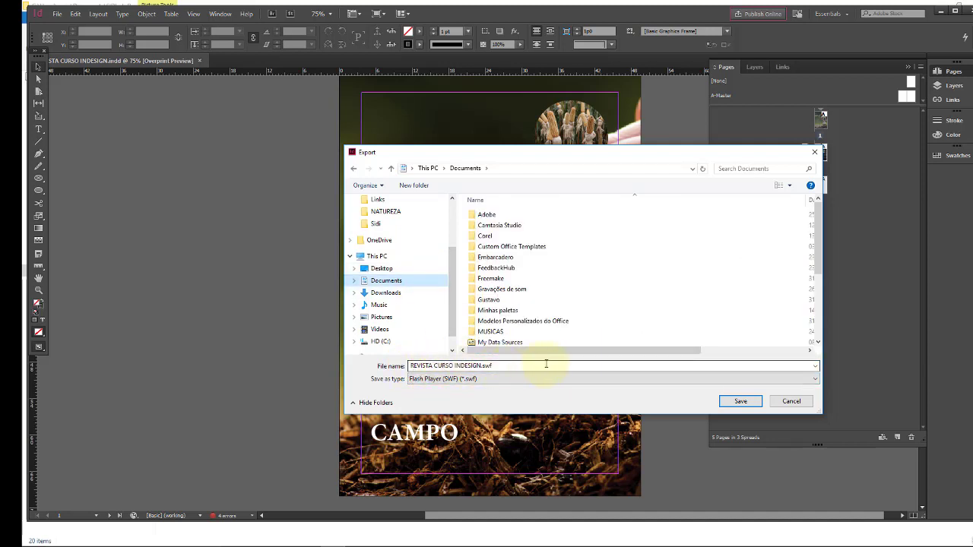
pyautogui.click(475, 378)
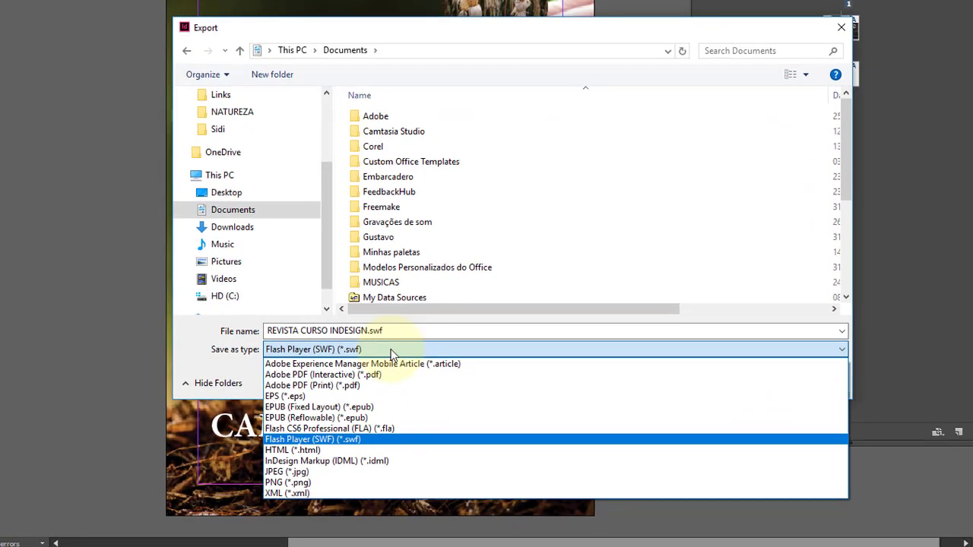
pyautogui.click(391, 349)
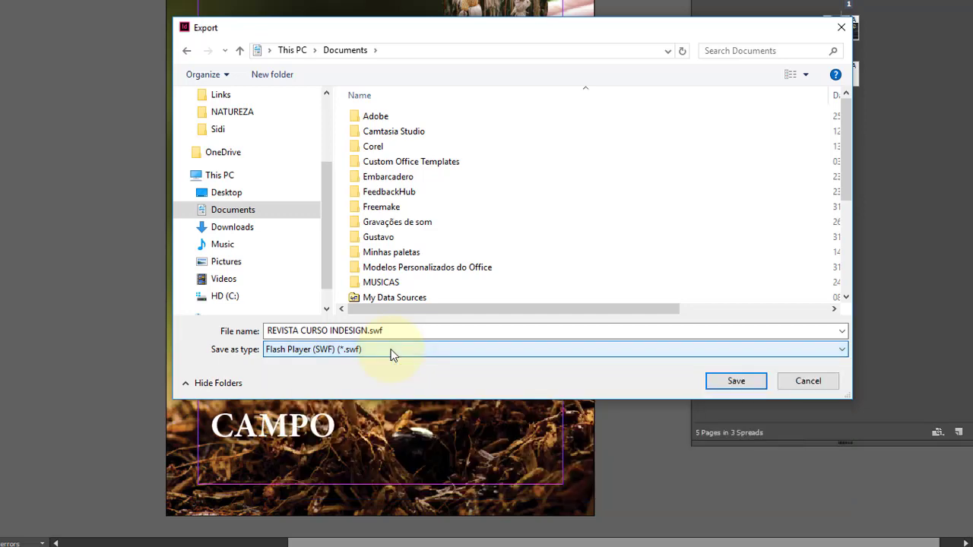
pyautogui.click(736, 381)
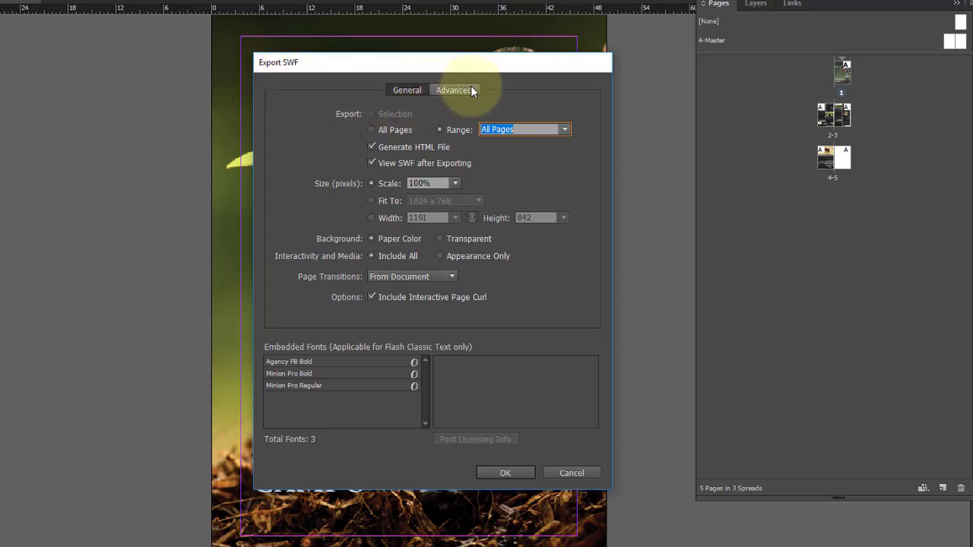
# Set the SWF export to All Pages and export it with the HTML file and viewing after export enabled
pyautogui.click(393, 130)
pyautogui.click(445, 130)
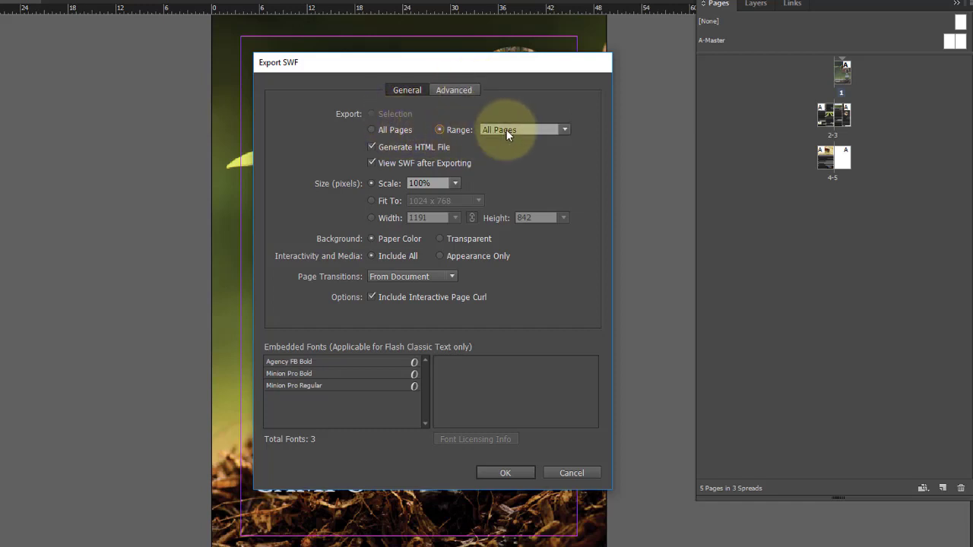
pyautogui.click(564, 130)
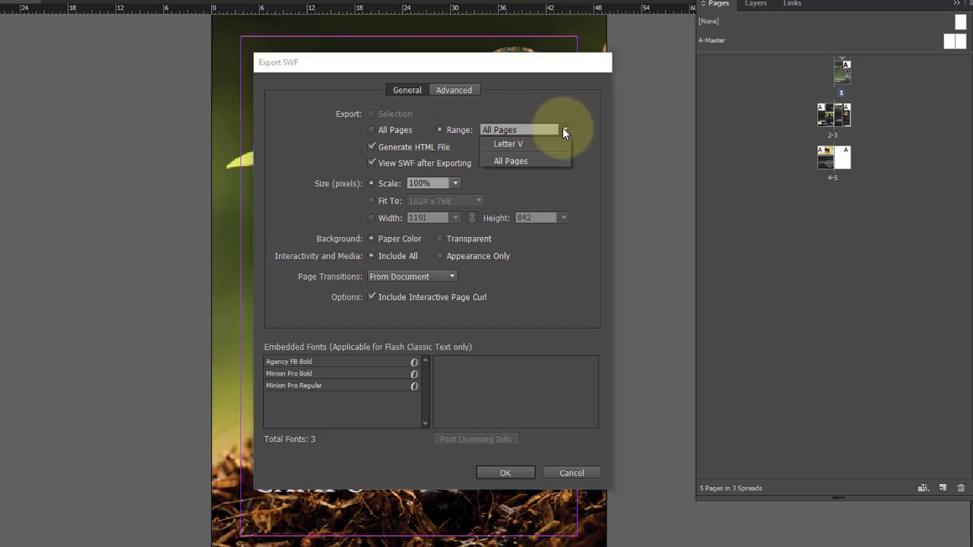
pyautogui.click(562, 129)
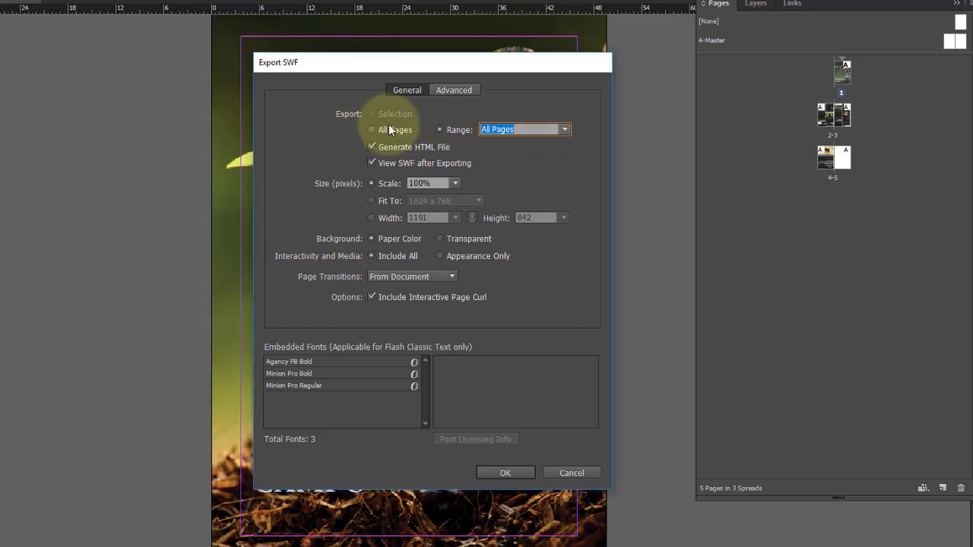
pyautogui.click(388, 129)
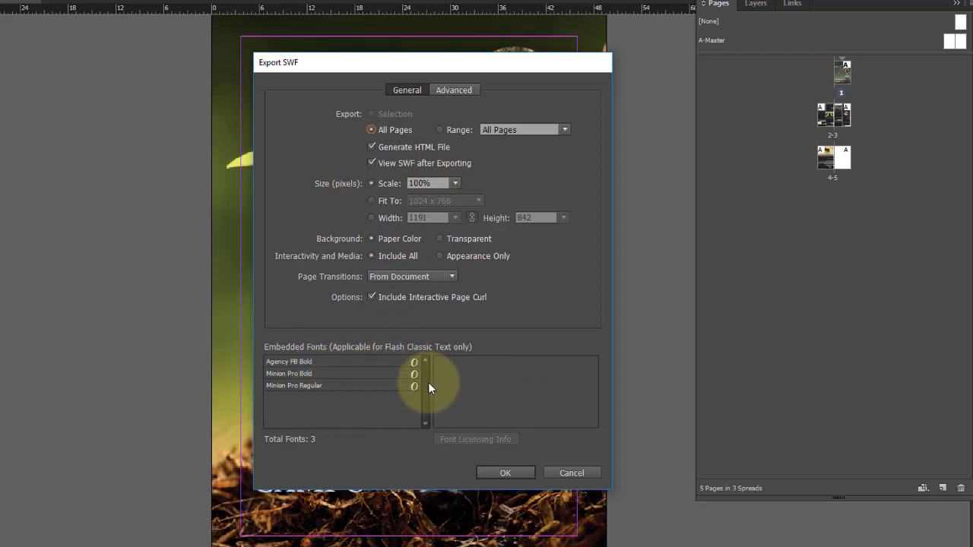
pyautogui.click(506, 472)
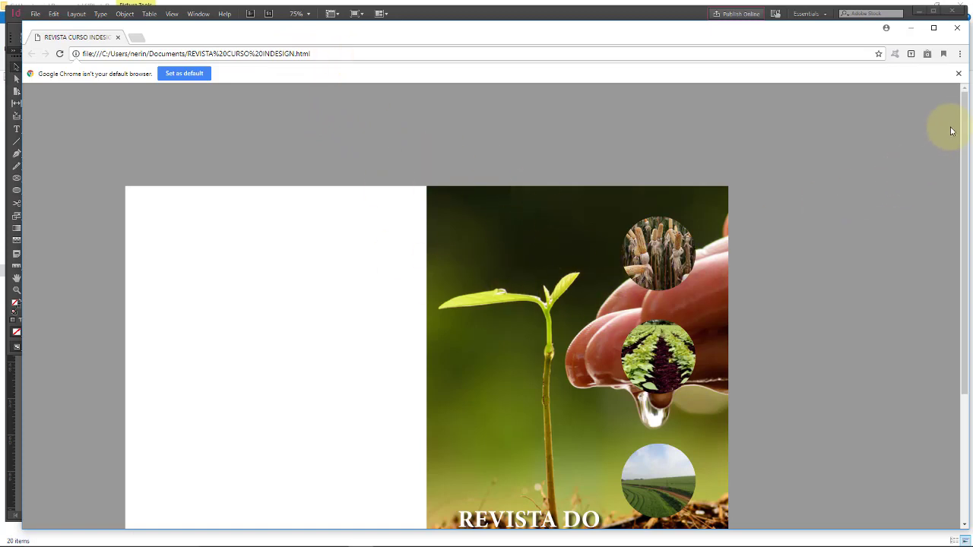
# Test the title's website link in the exported magazine, dismiss the antivirus alert and close the opened website
pyautogui.moveTo(964, 114); pyautogui.dragTo(970, 163)
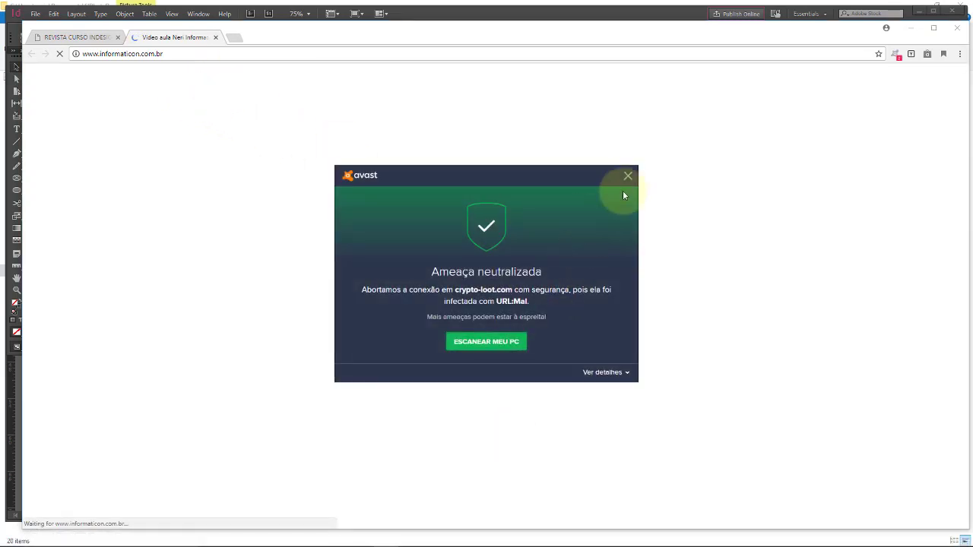
pyautogui.click(627, 176)
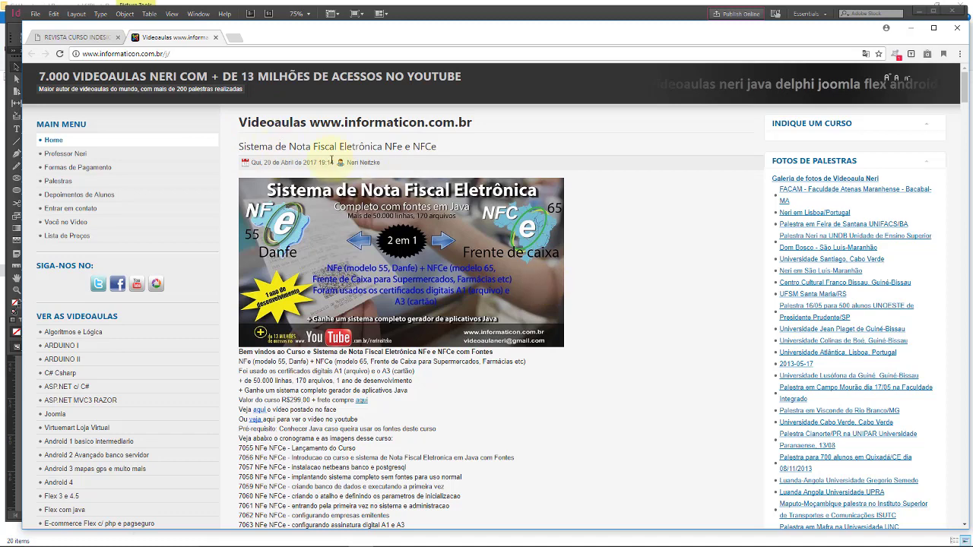
pyautogui.click(216, 38)
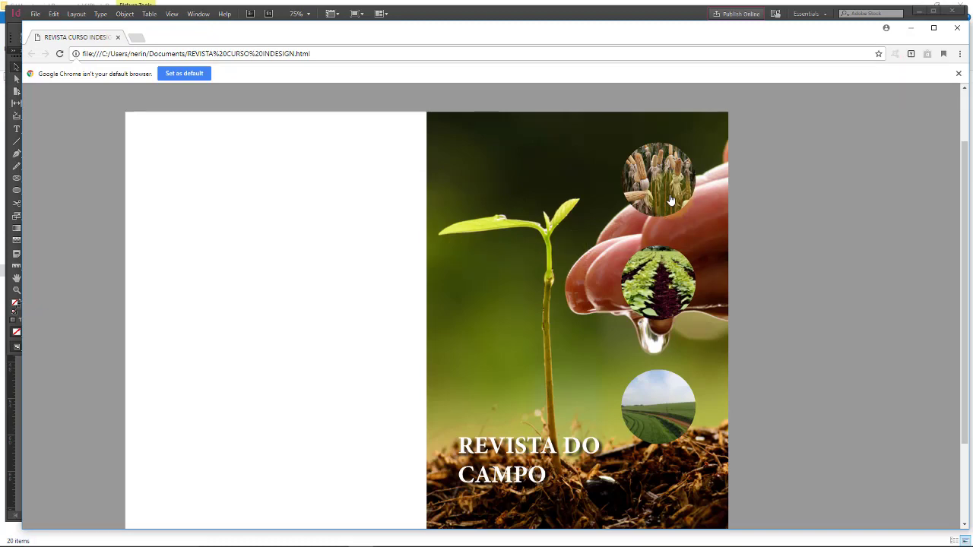
# Test the corn image's video link in the exported magazine, pause the video, and close it and the browser
pyautogui.click(671, 200)
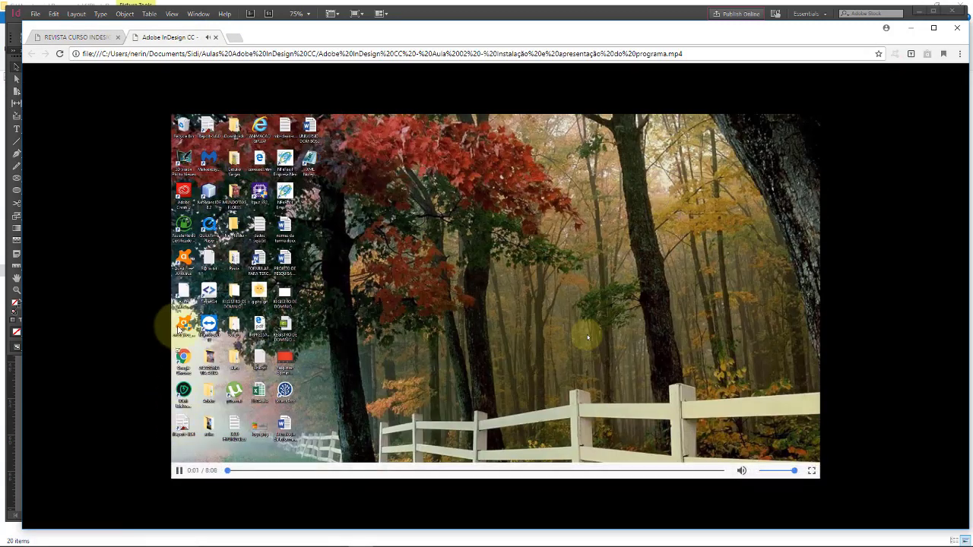
pyautogui.click(179, 470)
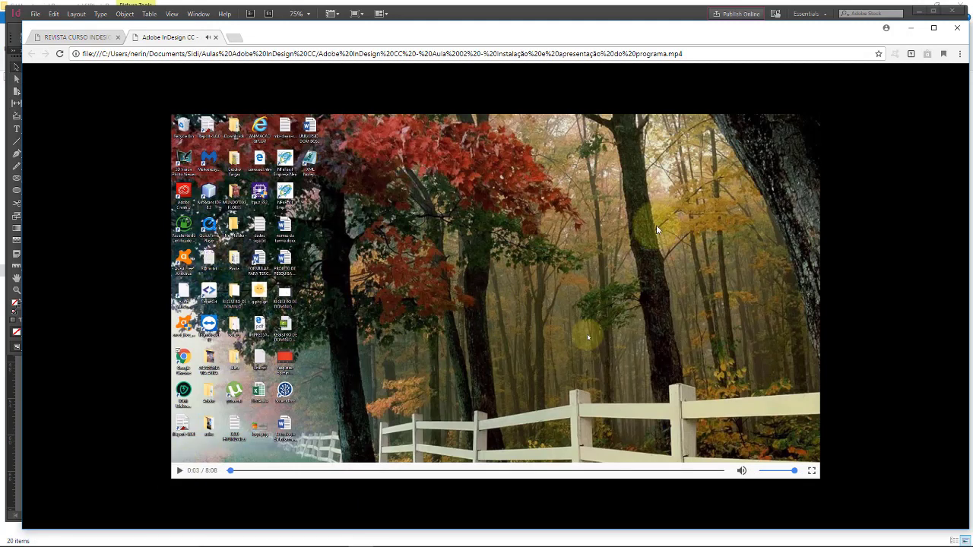
pyautogui.click(216, 37)
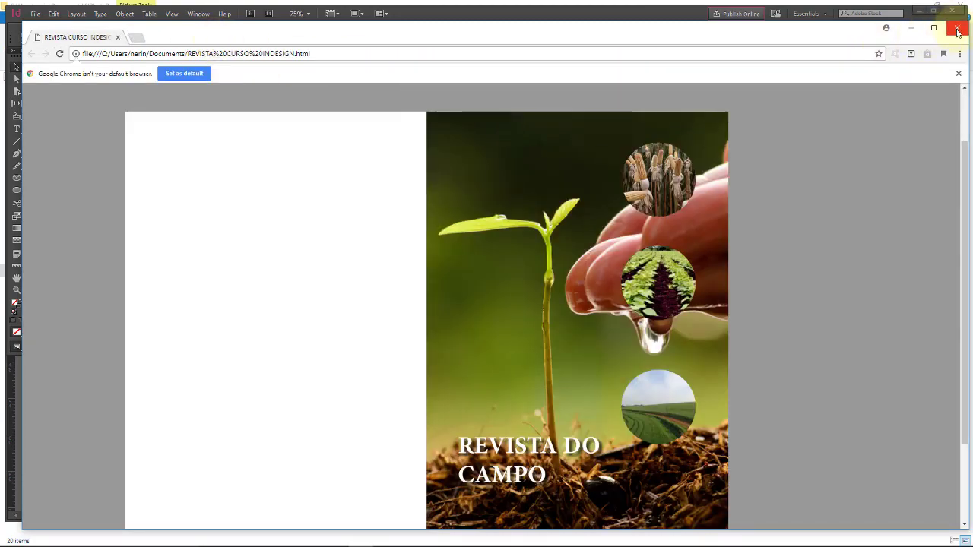
pyautogui.click(958, 31)
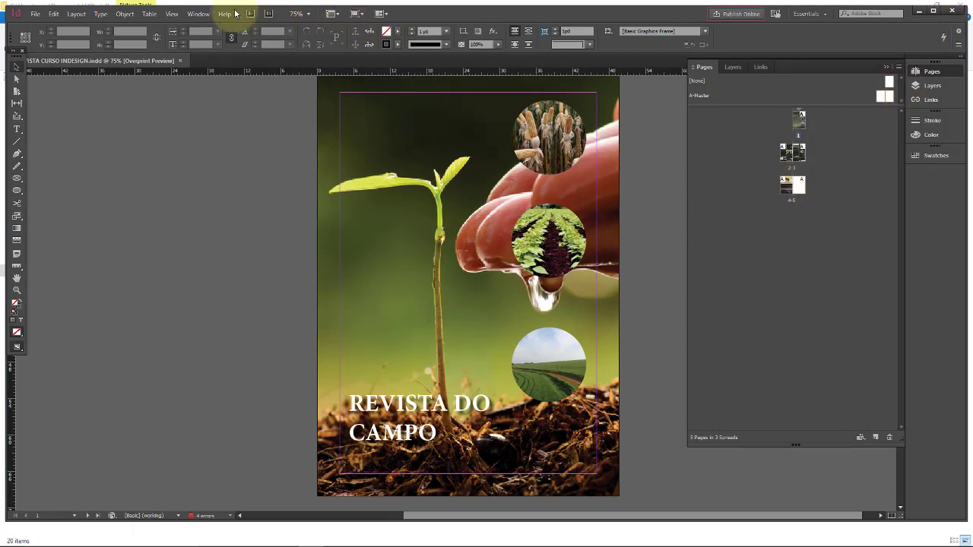
# Show the document's hyperlinks and check the settings of the title's link without changing them
pyautogui.click(198, 14)
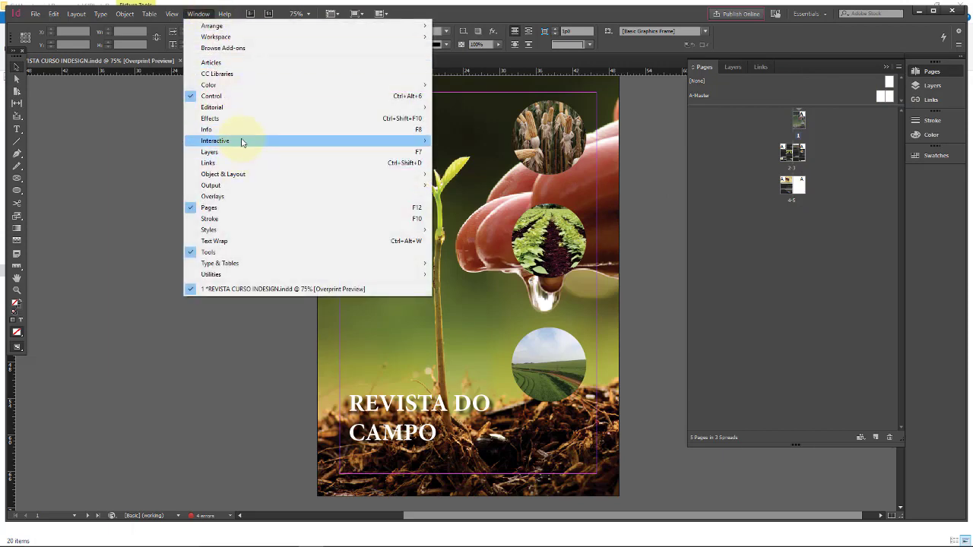
pyautogui.moveTo(235, 142)
pyautogui.click(98, 188)
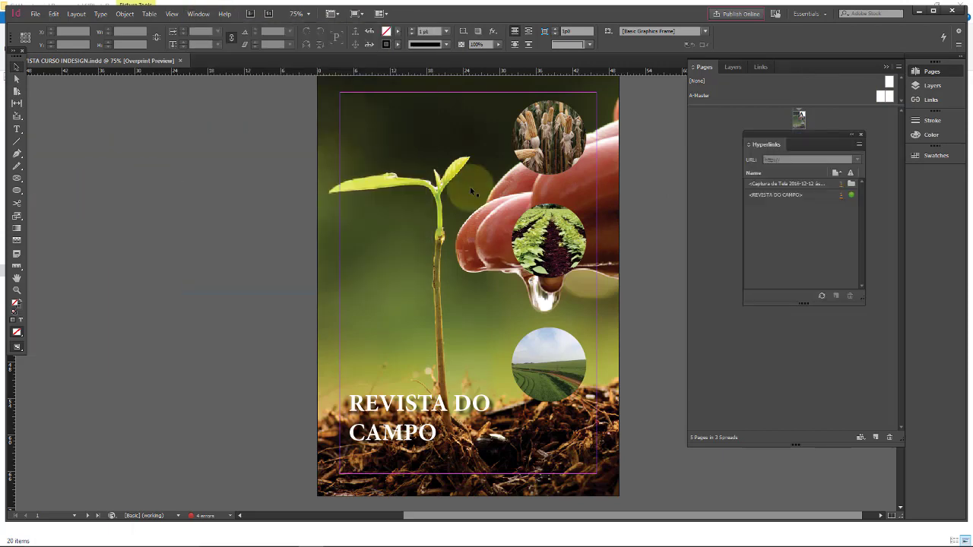
pyautogui.doubleClick(807, 195)
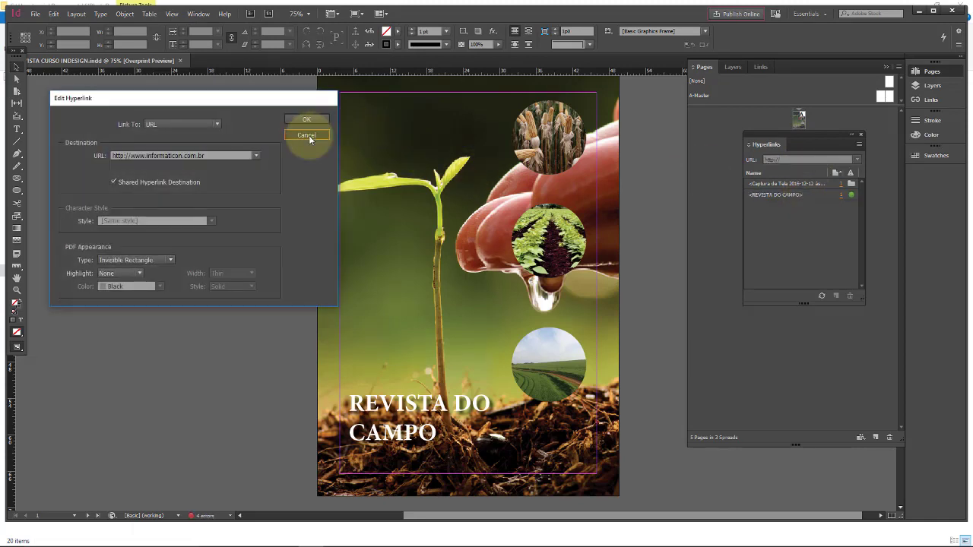
pyautogui.click(307, 135)
# Delete the hyperlinks of the magazine title and the corn image
pyautogui.click(793, 195)
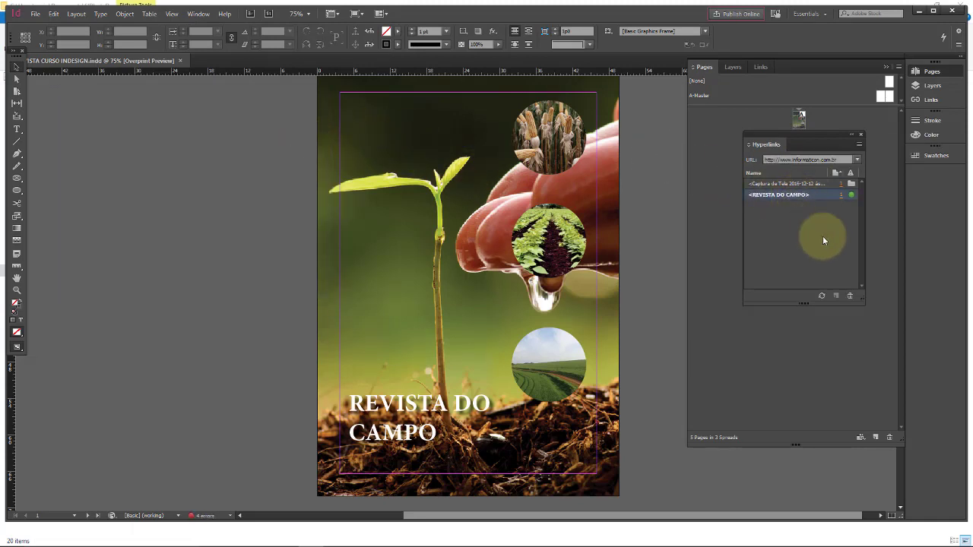
pyautogui.click(850, 298)
pyautogui.click(515, 283)
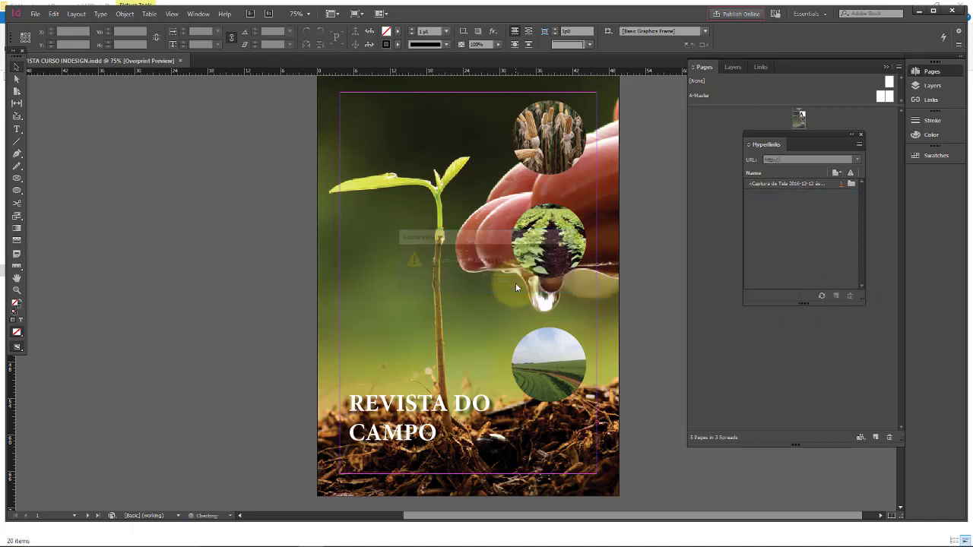
pyautogui.click(782, 184)
pyautogui.click(849, 296)
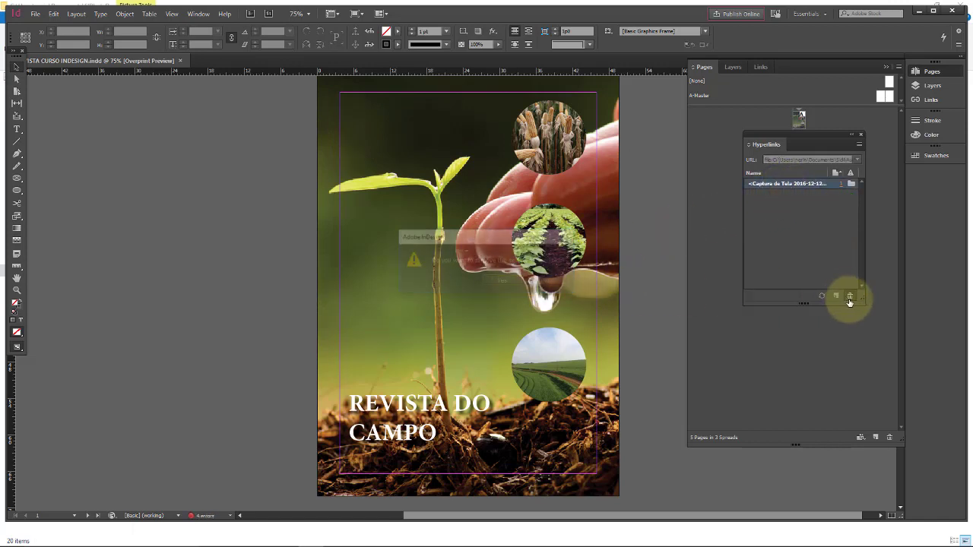
pyautogui.click(504, 280)
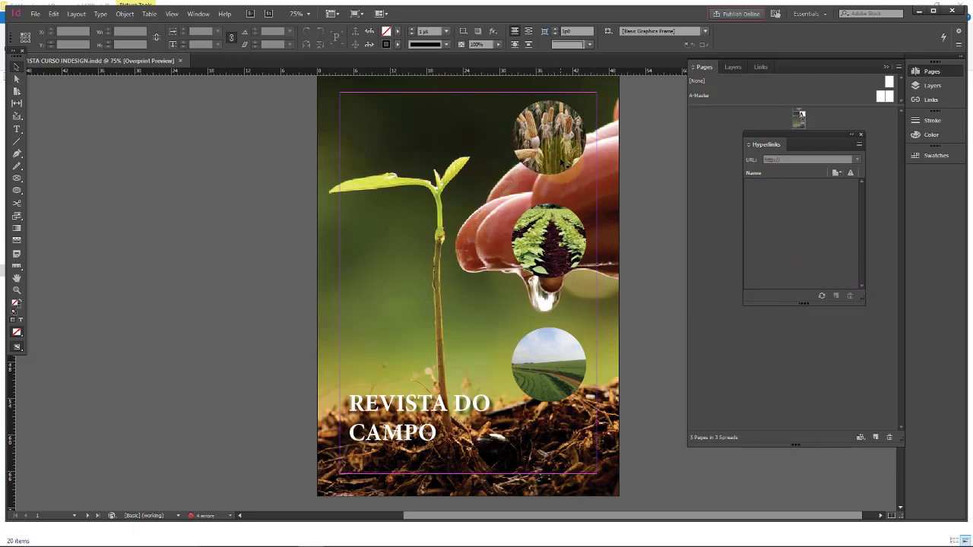
# Examine the link types available for a new hyperlink on the magazine title without creating the link
pyautogui.click(562, 164)
pyautogui.click(562, 235)
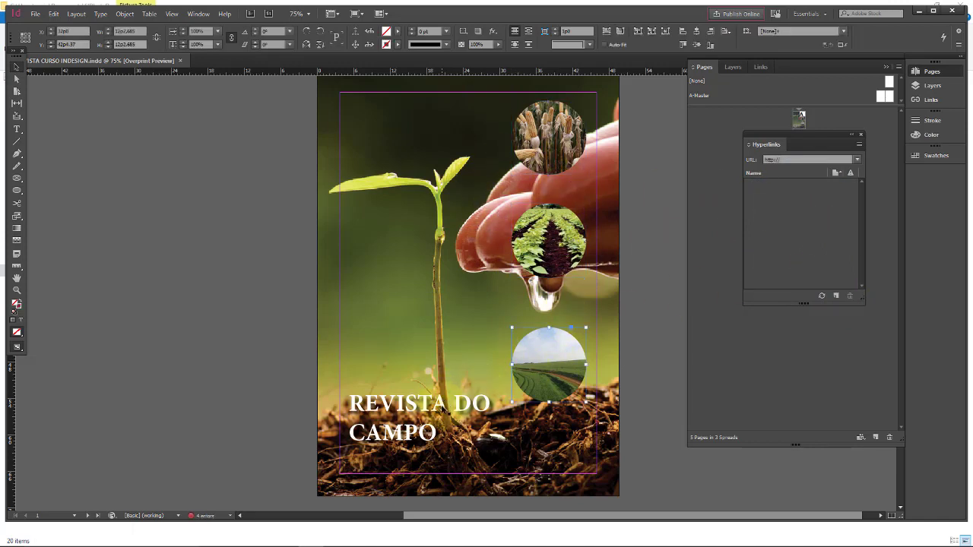
pyautogui.click(441, 407)
pyautogui.click(835, 296)
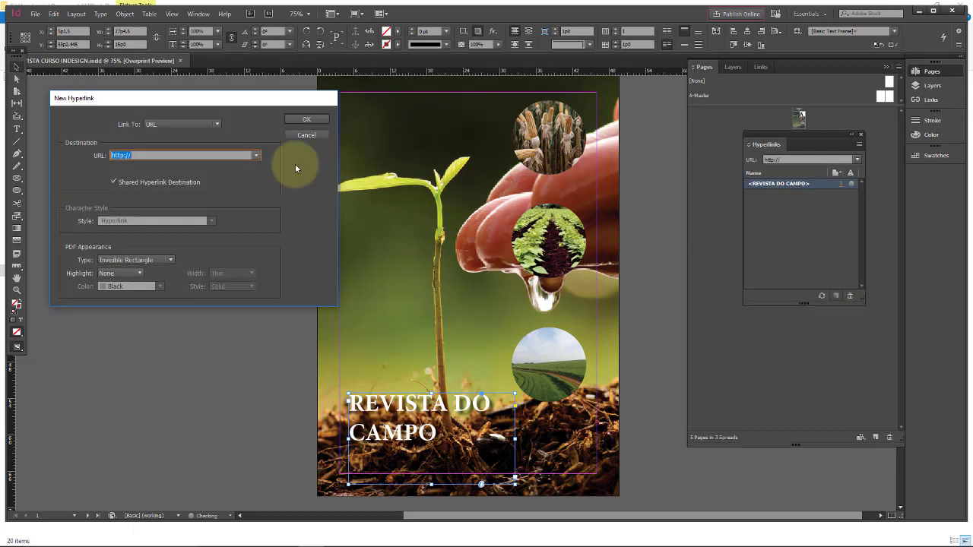
pyautogui.click(213, 122)
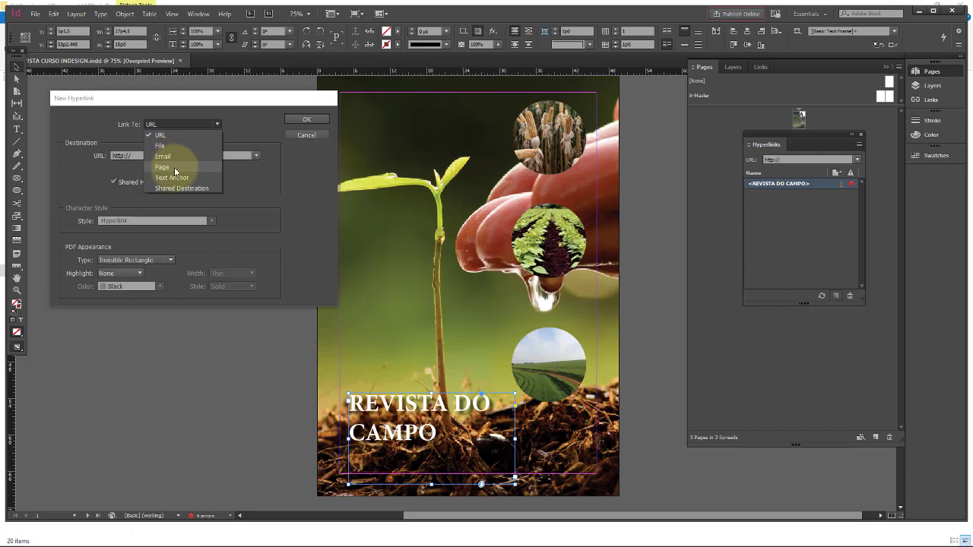
pyautogui.click(304, 137)
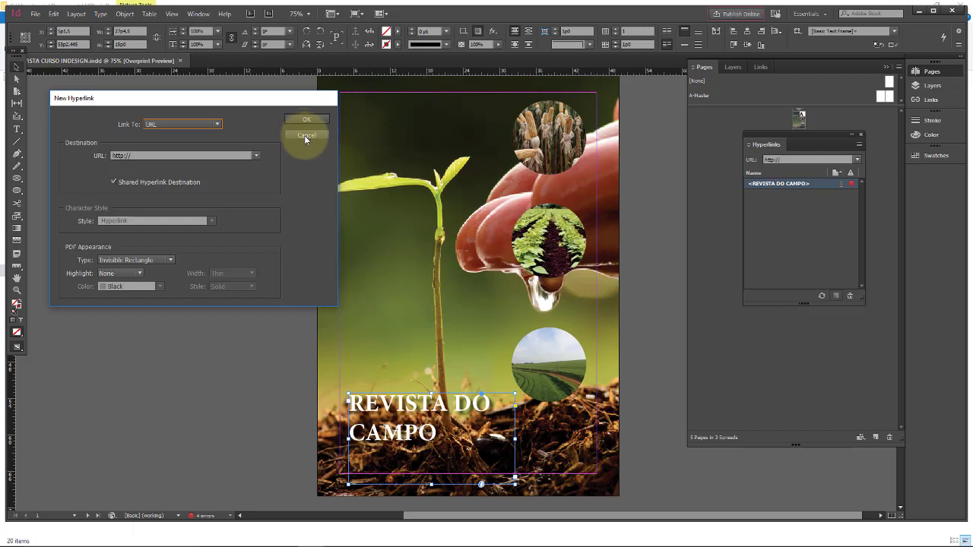
pyautogui.click(306, 137)
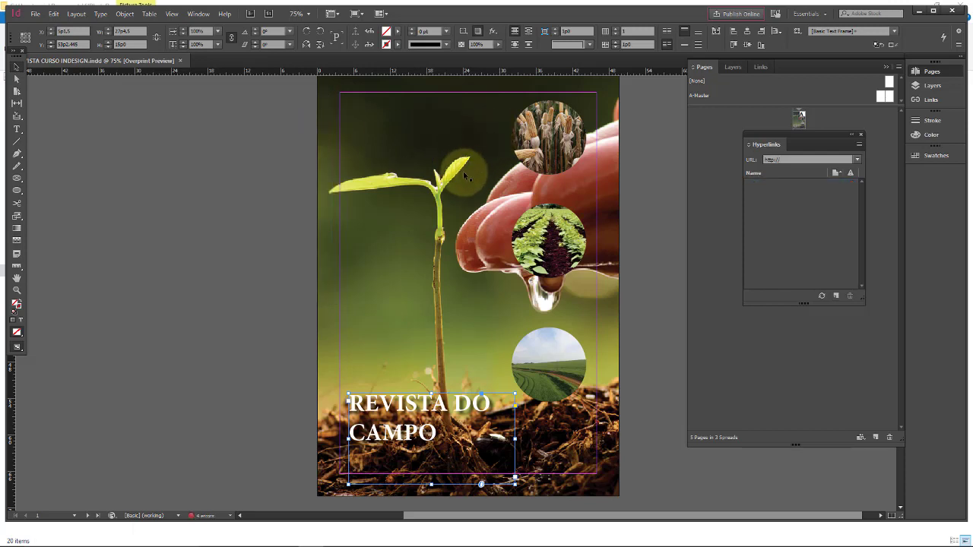